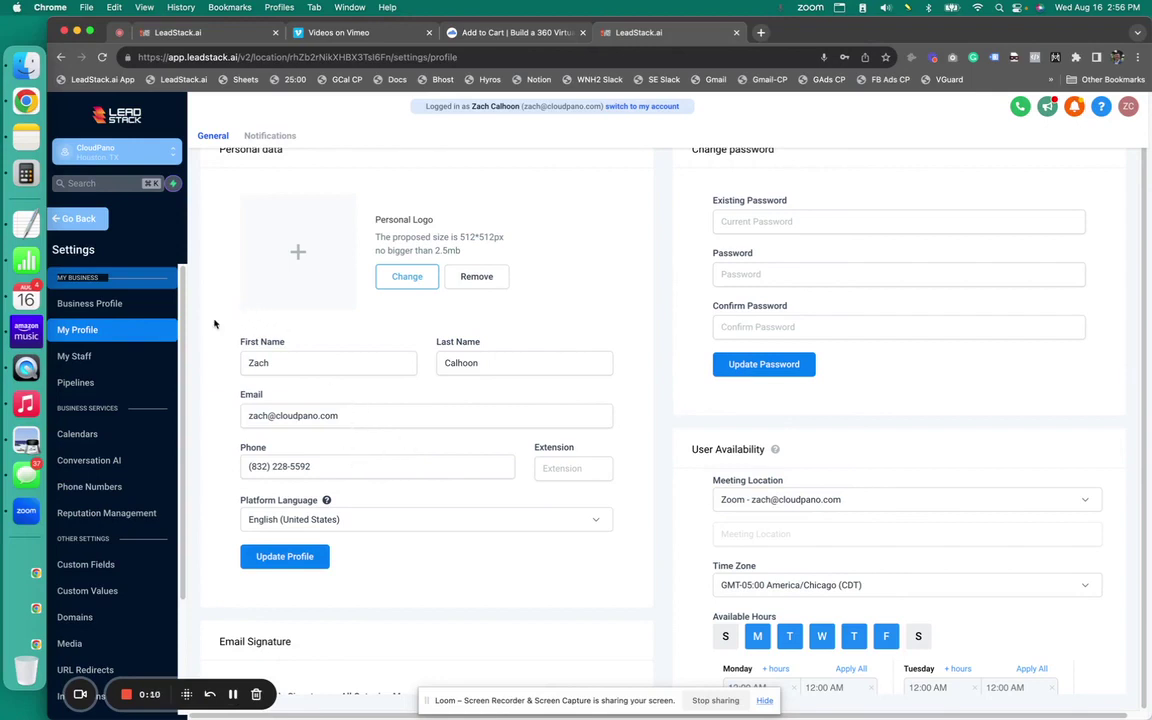
Go back to the main app, then reopen Settings on the Business Profile page
{"action": "left_click", "coordinate": [74, 216]}
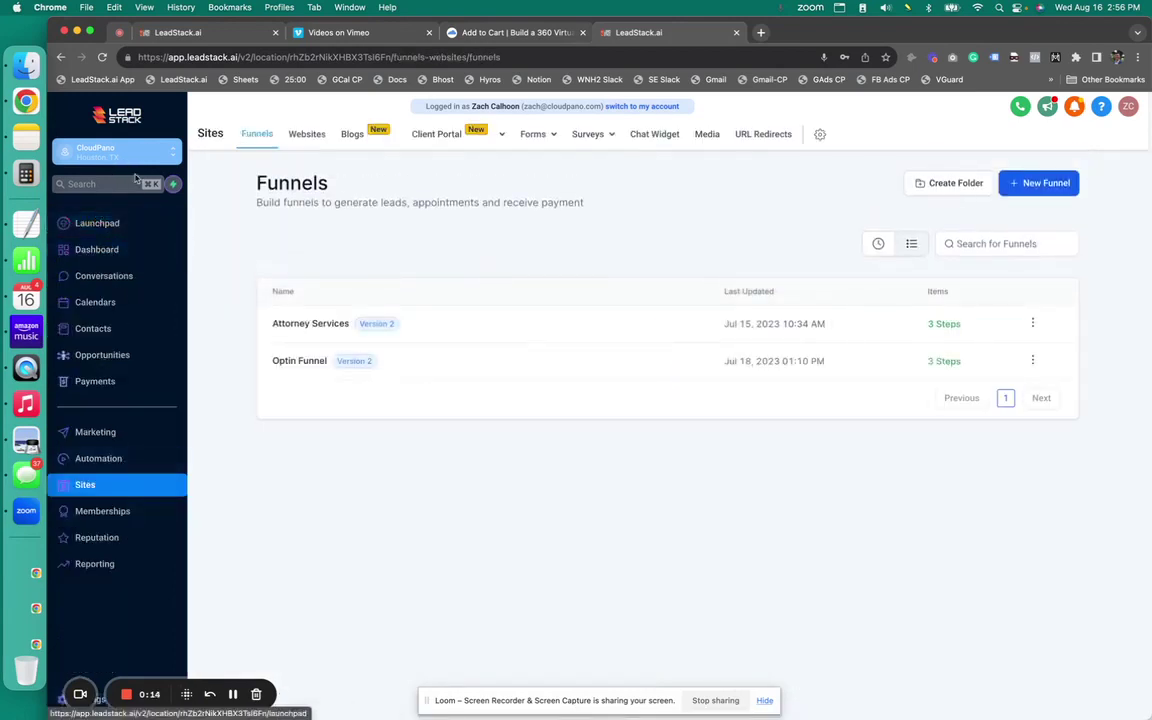
{"action": "left_click", "coordinate": [85, 697]}
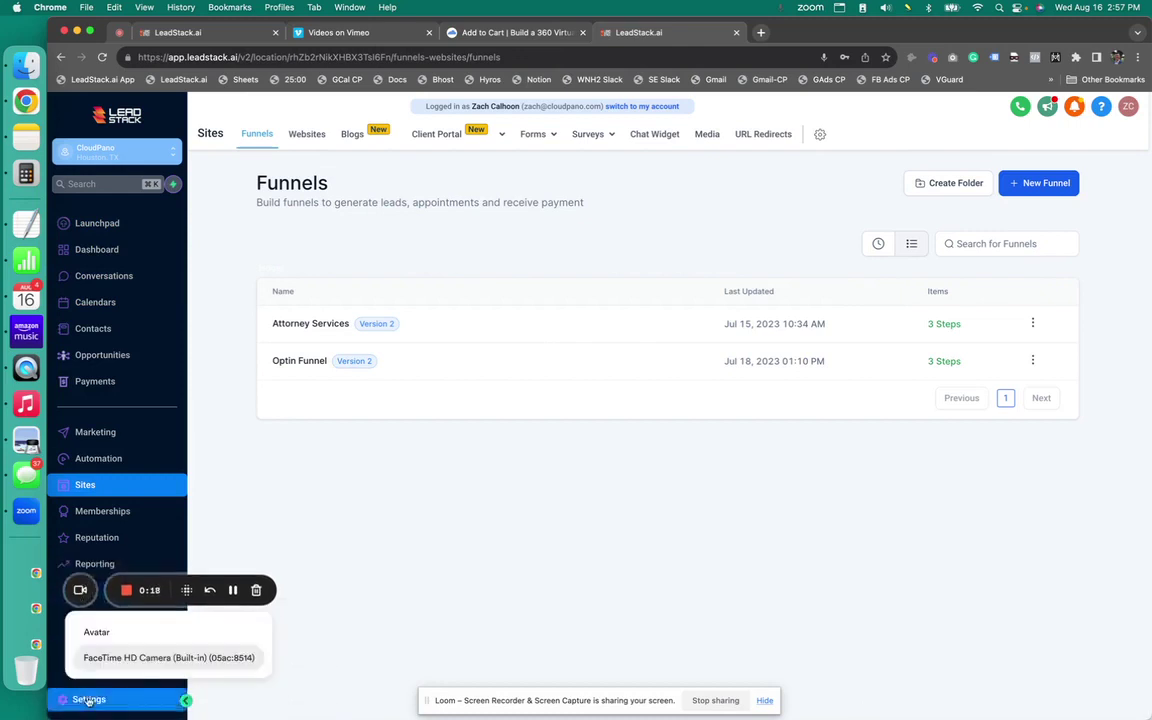
{"action": "left_click", "coordinate": [85, 697]}
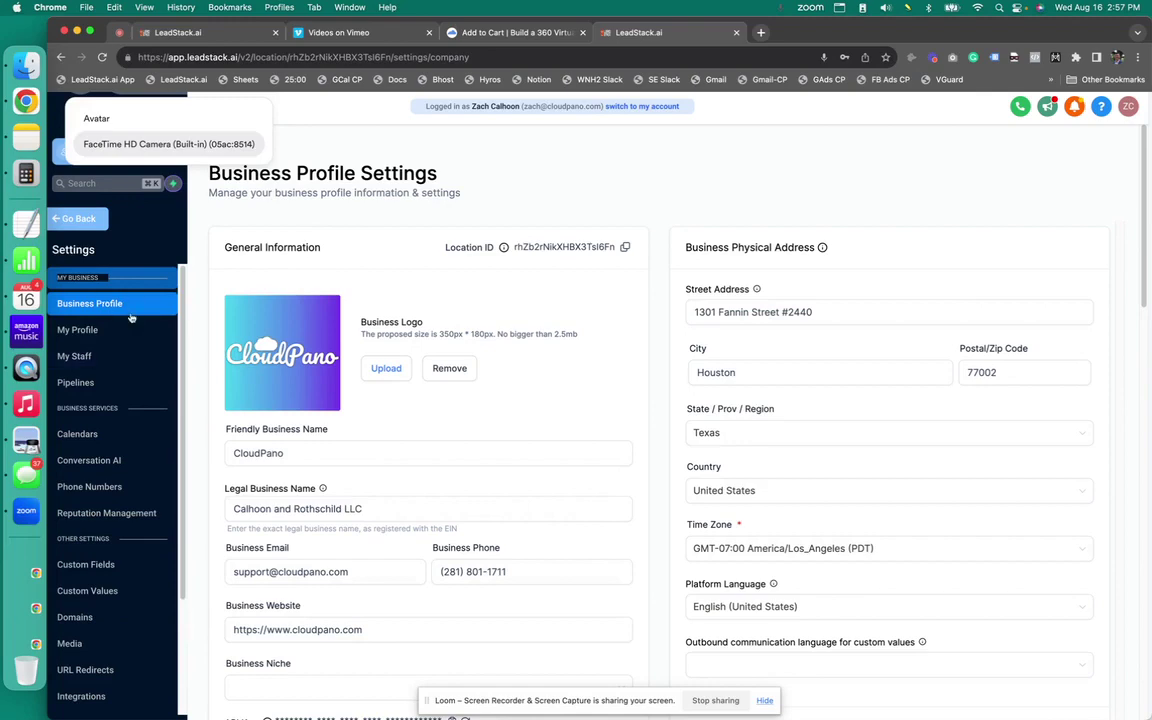
Open My Profile settings and scroll down to the Integrations section
{"action": "left_click", "coordinate": [98, 334]}
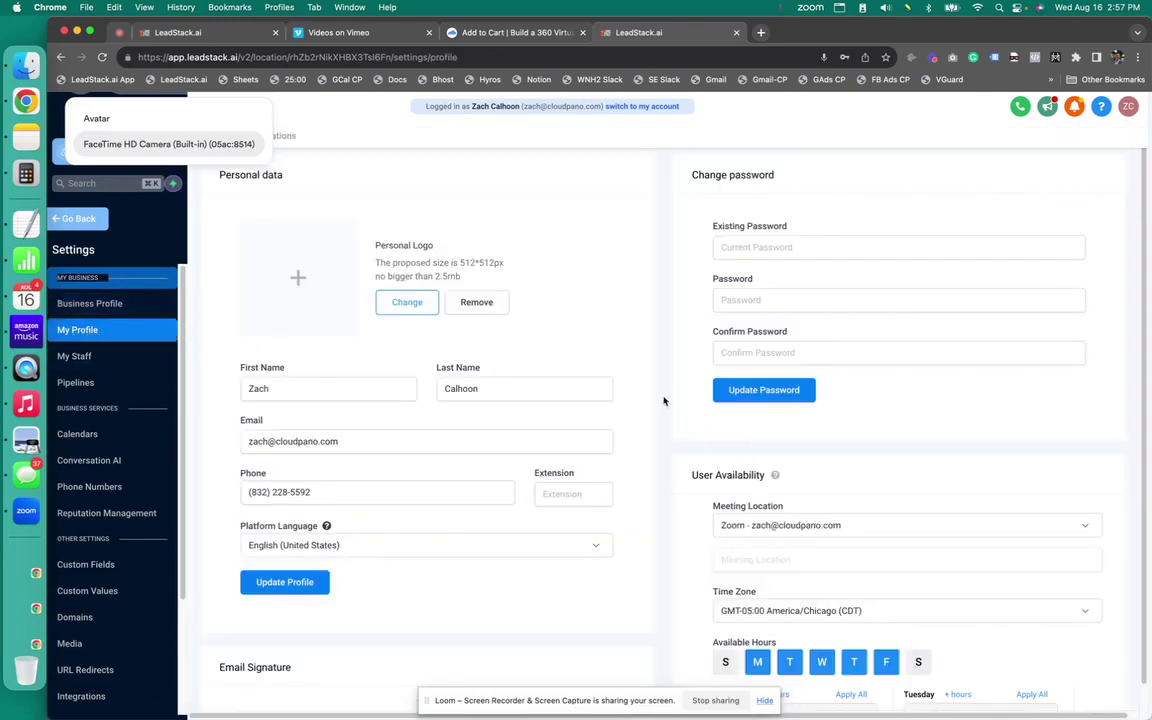
{"action": "scroll", "coordinate": [667, 399], "scroll_direction": "down", "scroll_amount": 8}
{"action": "scroll", "coordinate": [667, 397], "scroll_direction": "down", "scroll_amount": 6}
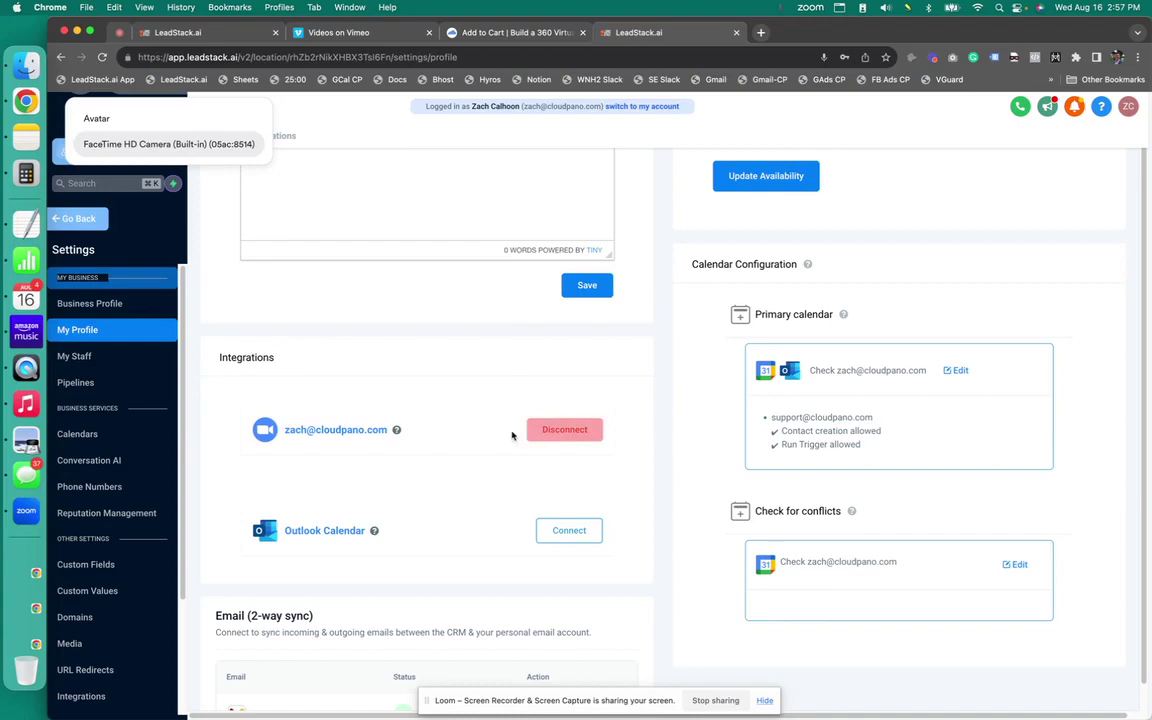
Disconnect the Zoom integration and reconnect it by signing in with the work Google account
{"action": "left_click", "coordinate": [564, 433]}
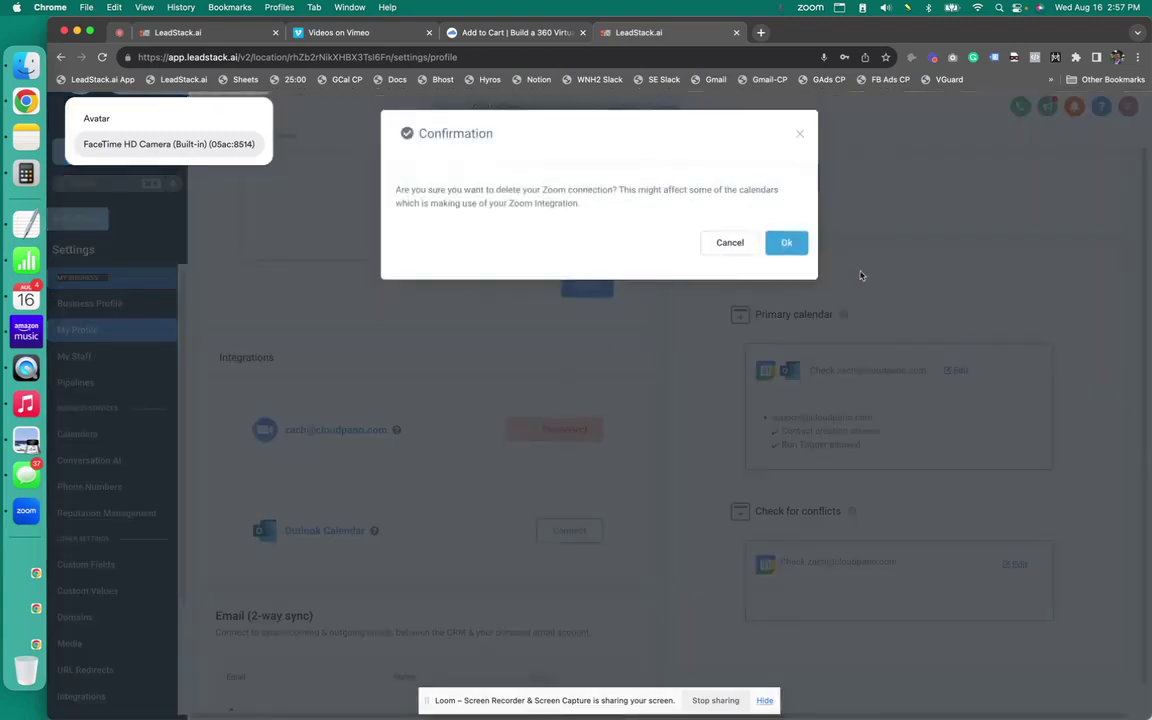
{"action": "left_click", "coordinate": [789, 234]}
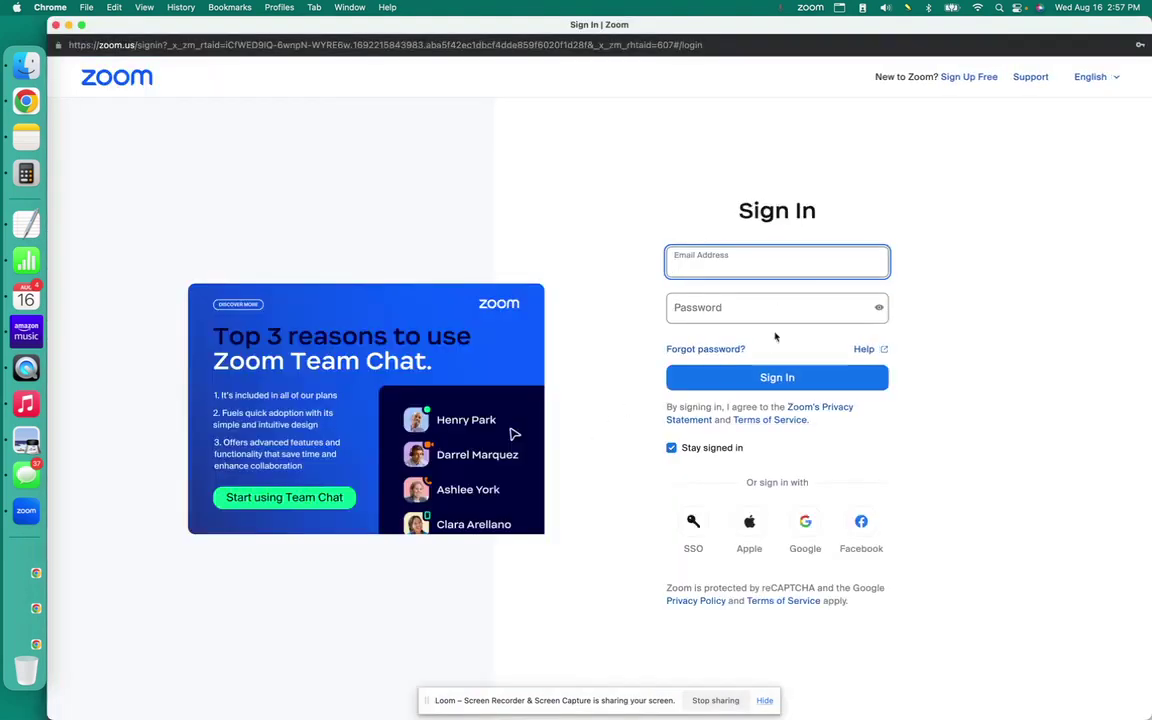
{"action": "left_click", "coordinate": [808, 524]}
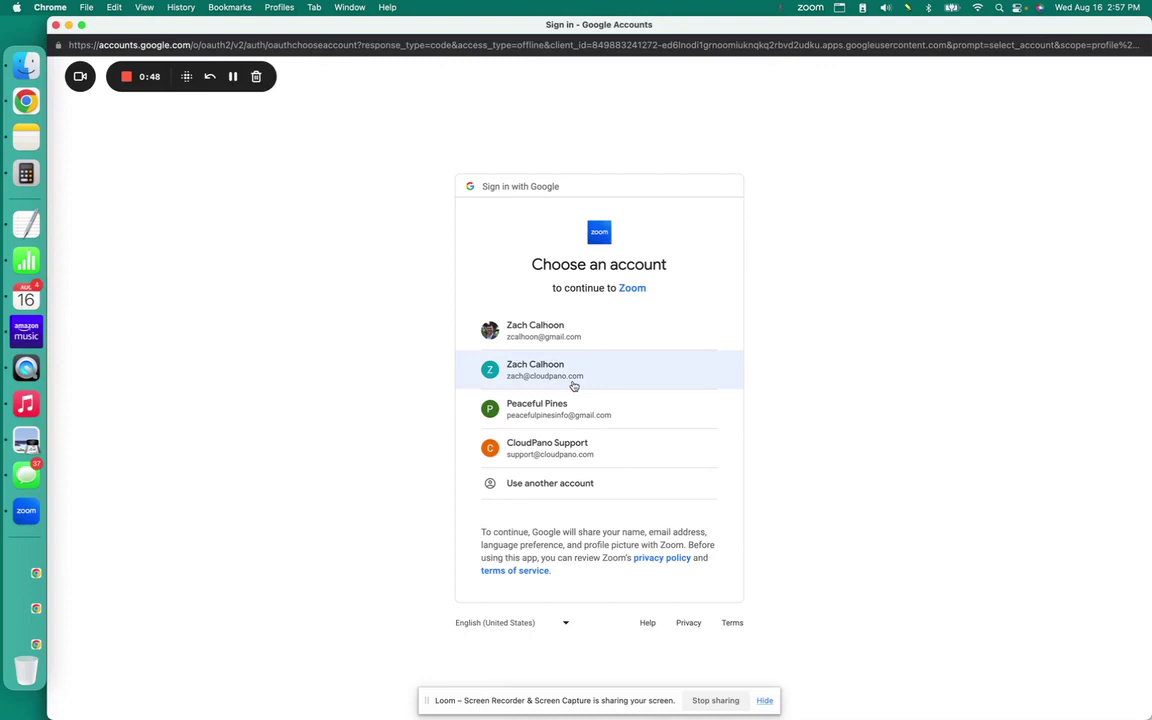
{"action": "left_click", "coordinate": [520, 373]}
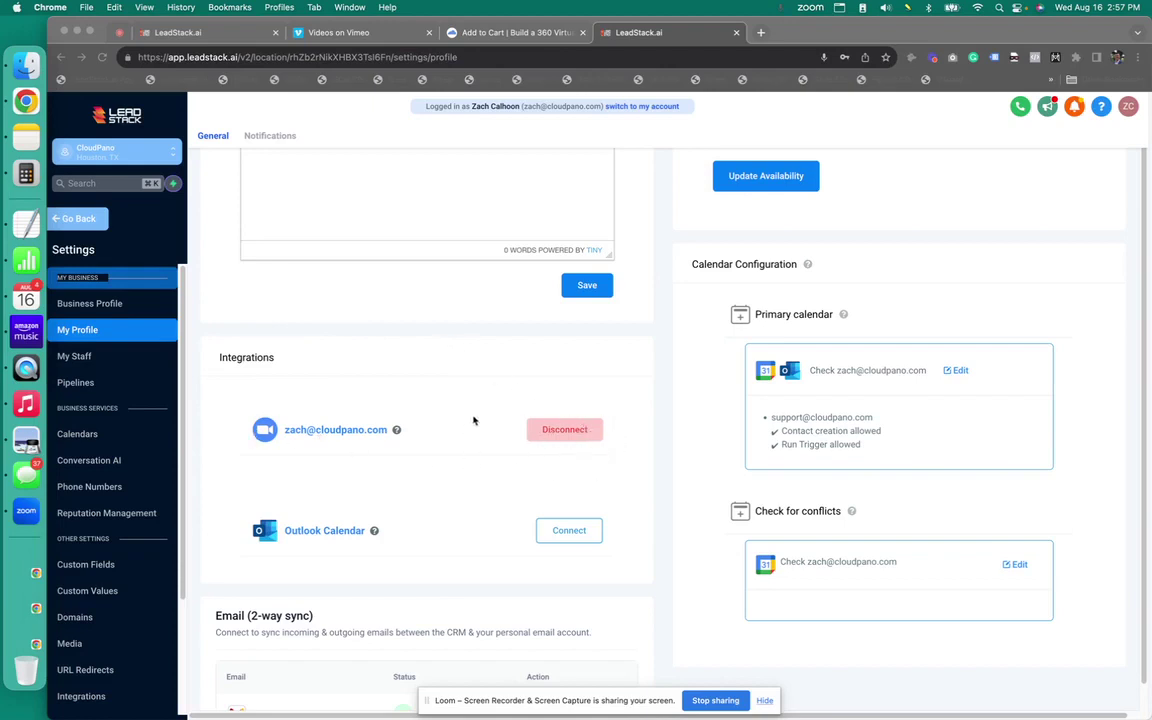
Disconnect the synced email address from Email (2-way sync) and choose Gmail as the provider
{"action": "scroll", "coordinate": [272, 380], "scroll_direction": "down", "scroll_amount": 3}
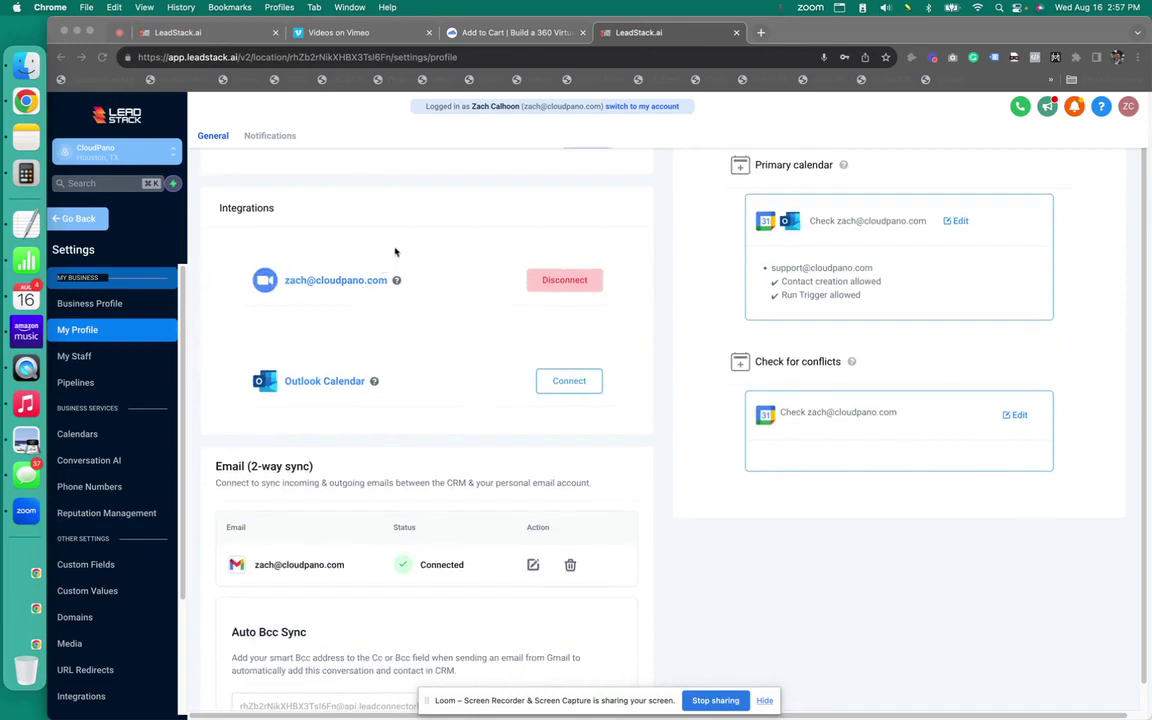
{"action": "scroll", "coordinate": [323, 420], "scroll_direction": "down", "scroll_amount": 2}
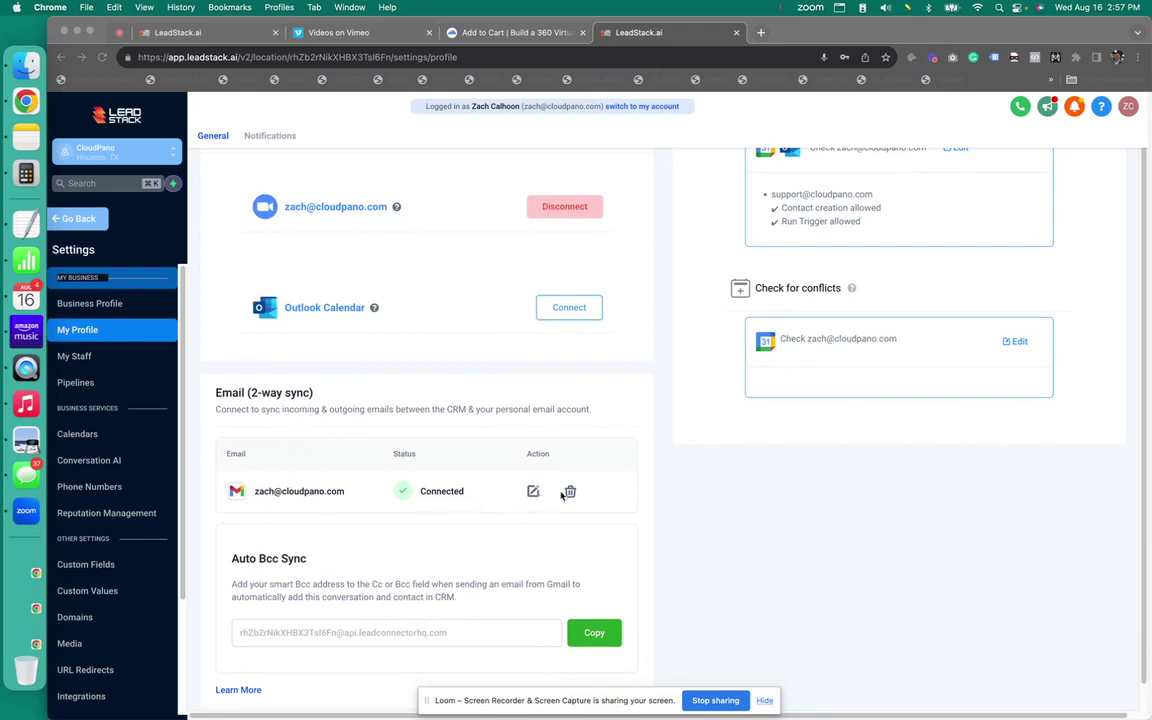
{"action": "left_click", "coordinate": [669, 504]}
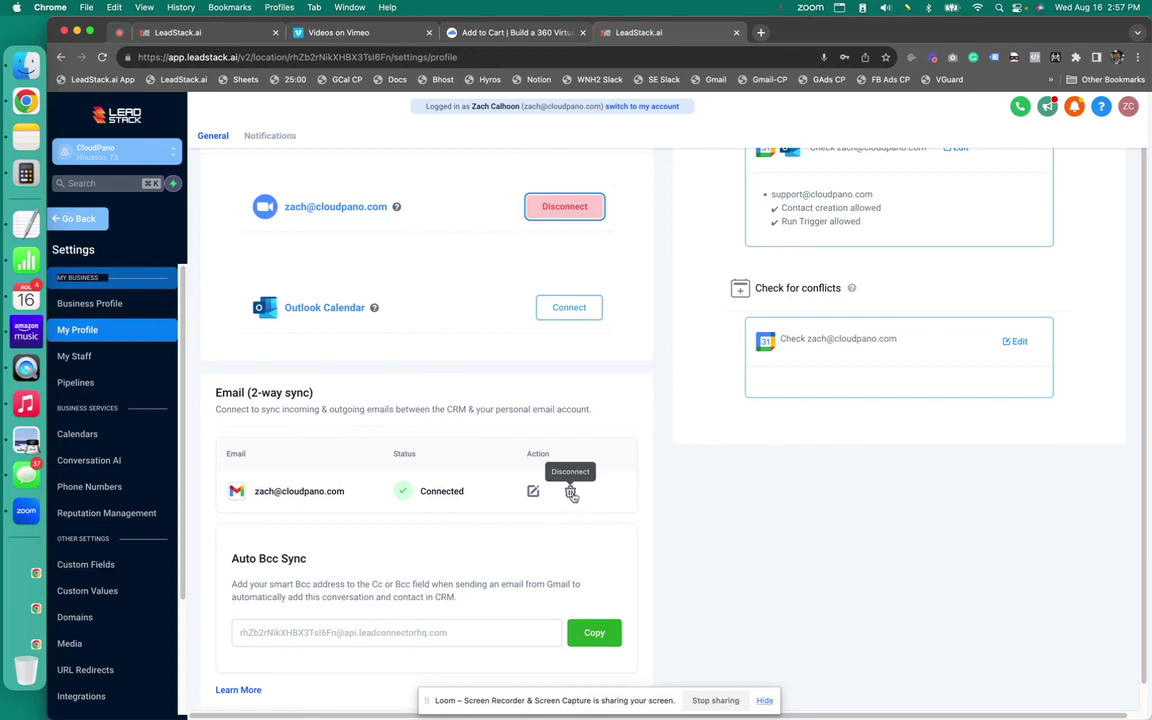
{"action": "left_click", "coordinate": [570, 492]}
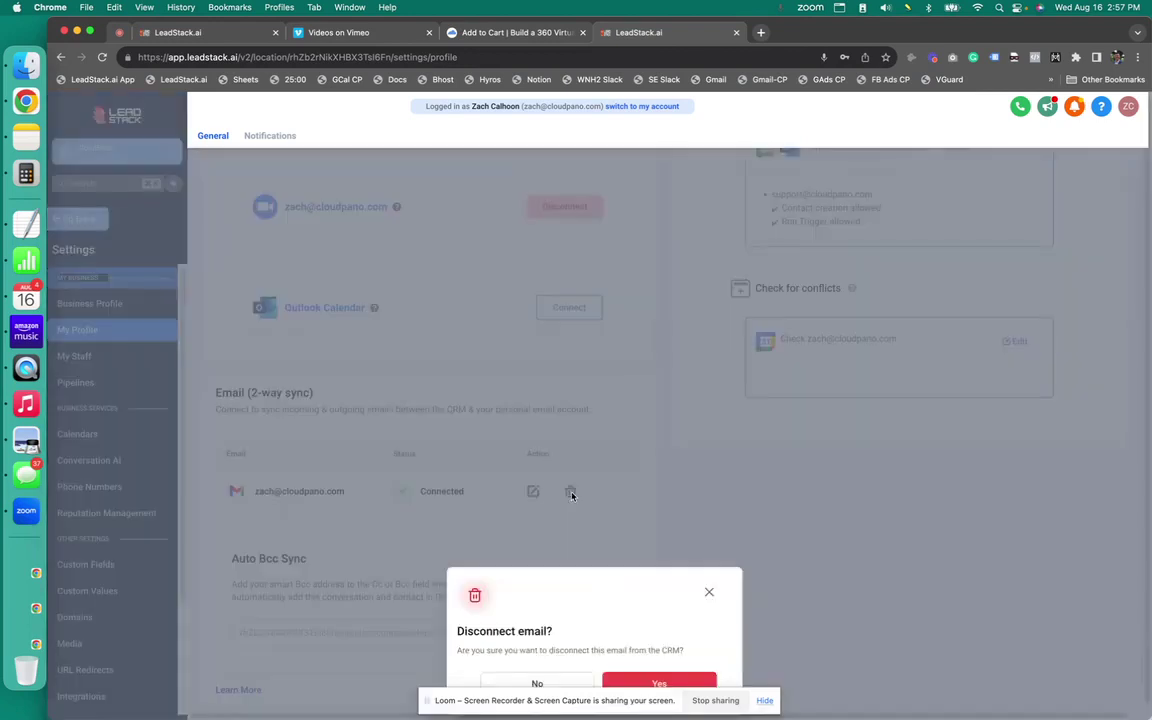
{"action": "left_click", "coordinate": [641, 684]}
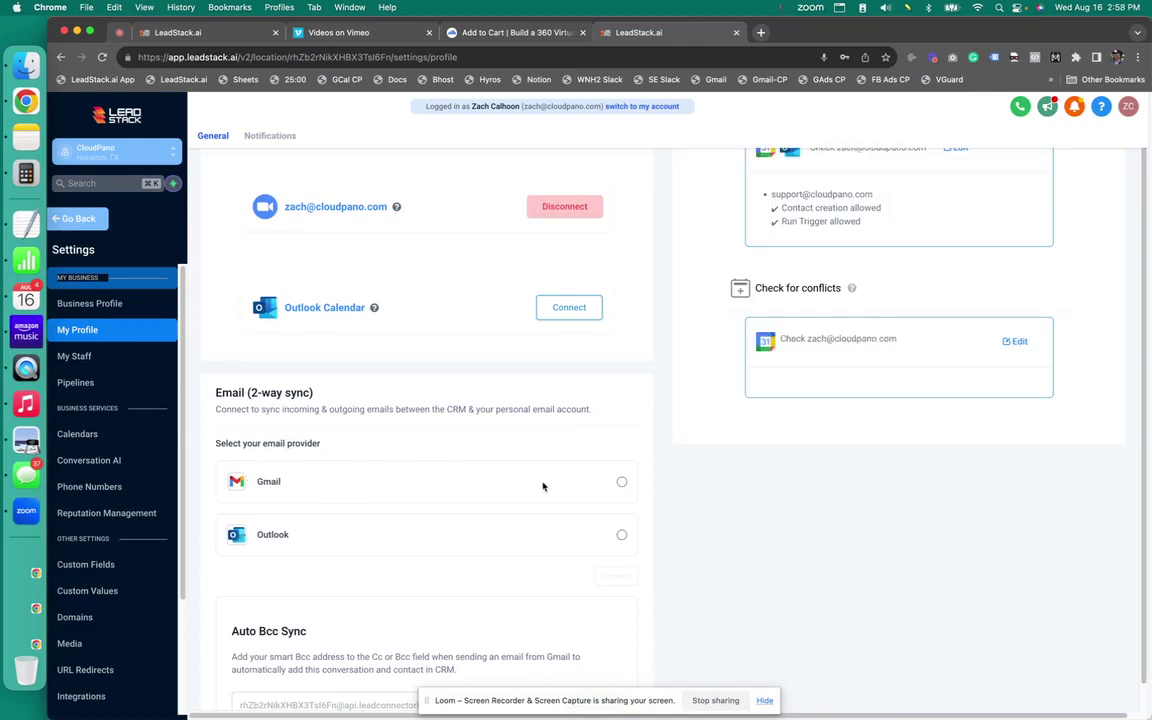
{"action": "left_click", "coordinate": [621, 481]}
{"action": "scroll", "coordinate": [581, 485], "scroll_direction": "down", "scroll_amount": 1}
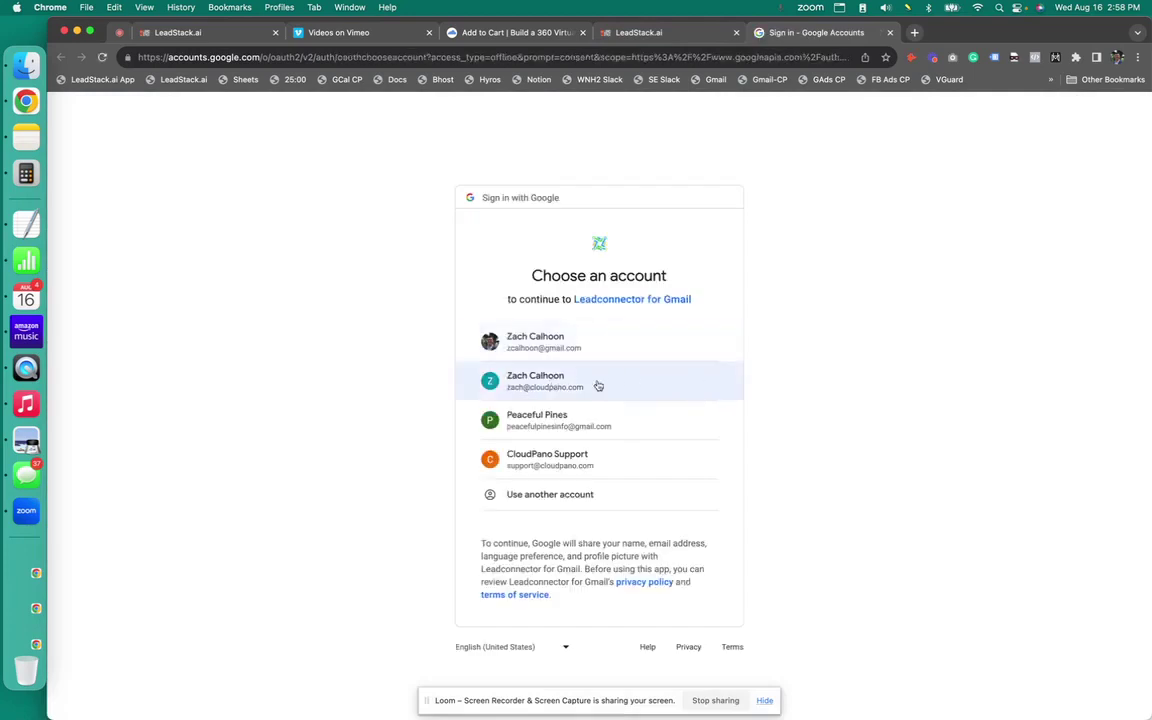
Authorize Leadconnector for Gmail with the work Google account
{"action": "left_click", "coordinate": [558, 380]}
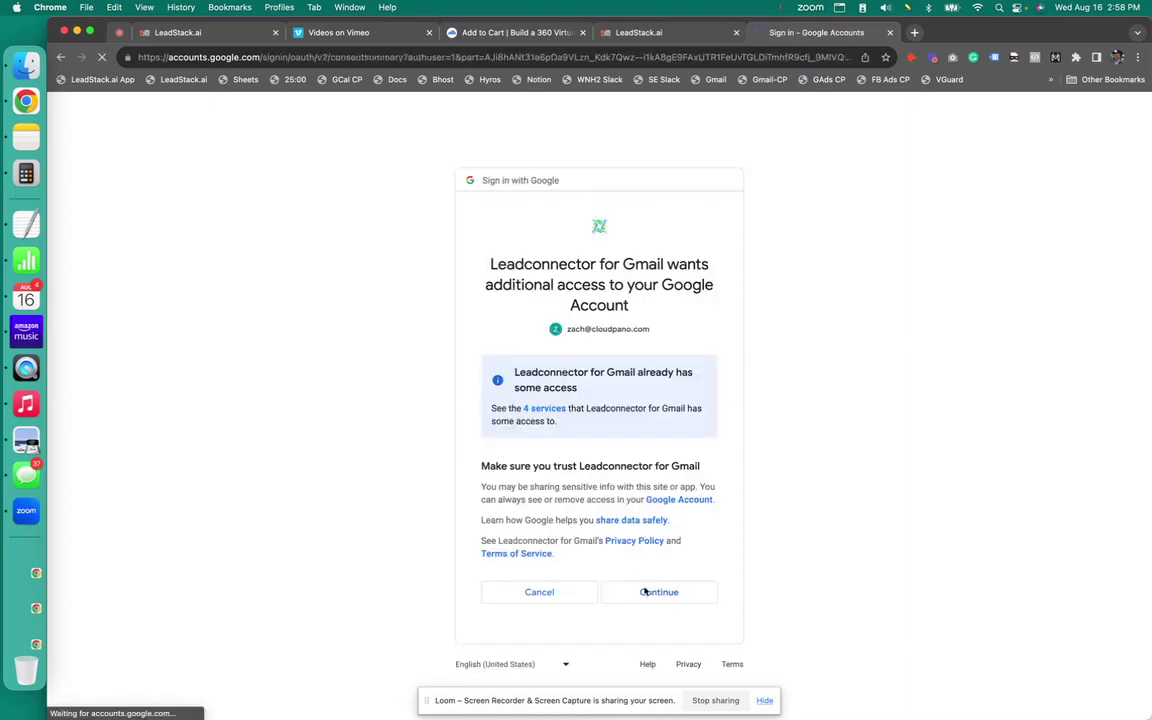
{"action": "left_click", "coordinate": [656, 596]}
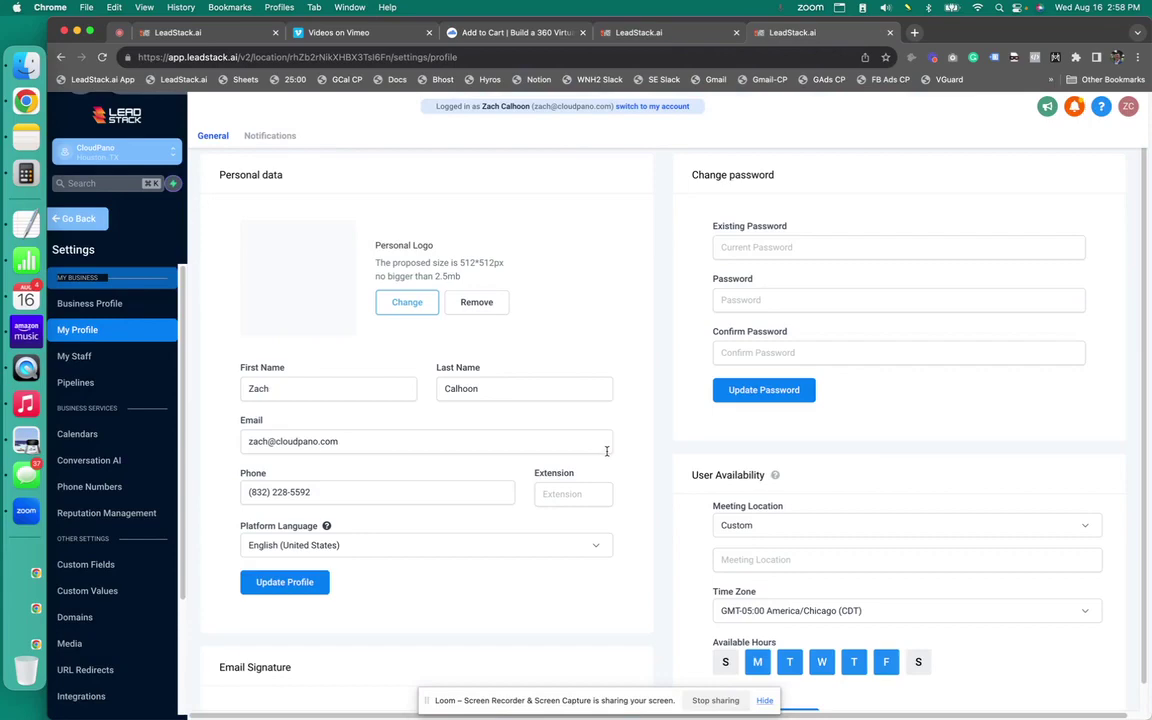
Verify the work Gmail account shows Connected, then return up to Calendar Configuration
{"action": "scroll", "coordinate": [595, 598], "scroll_direction": "down", "scroll_amount": 15}
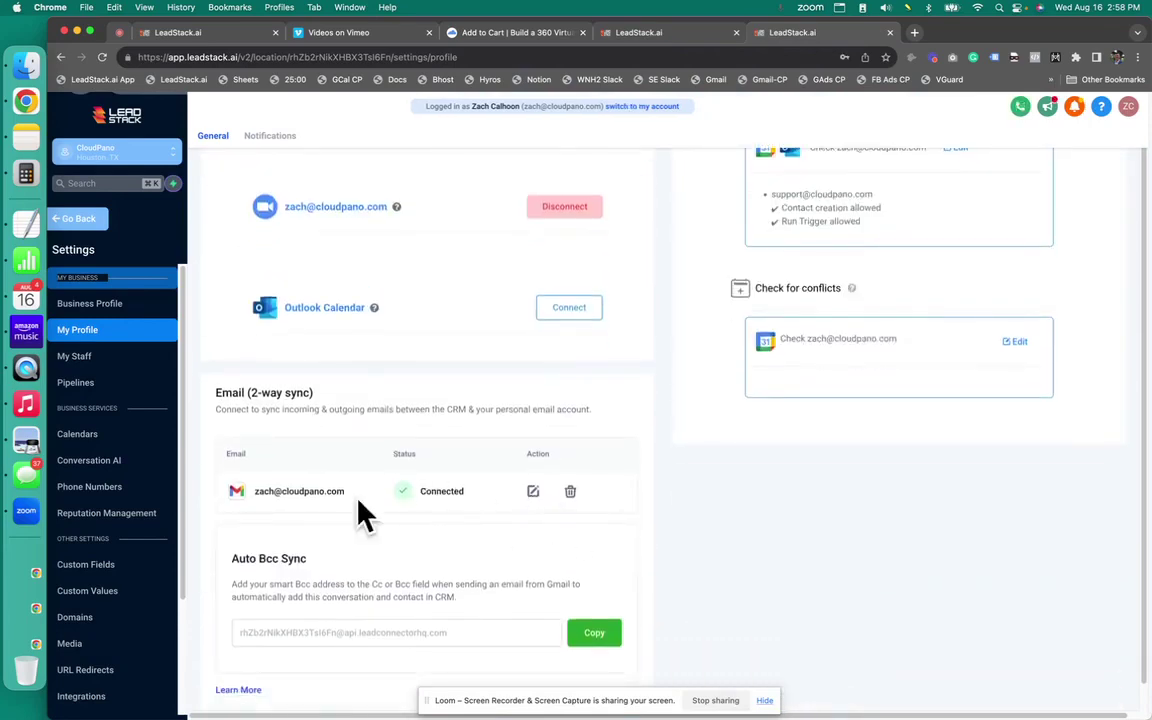
{"action": "scroll", "coordinate": [377, 477], "scroll_direction": "down", "scroll_amount": 1}
{"action": "scroll", "coordinate": [374, 489], "scroll_direction": "up", "scroll_amount": 1}
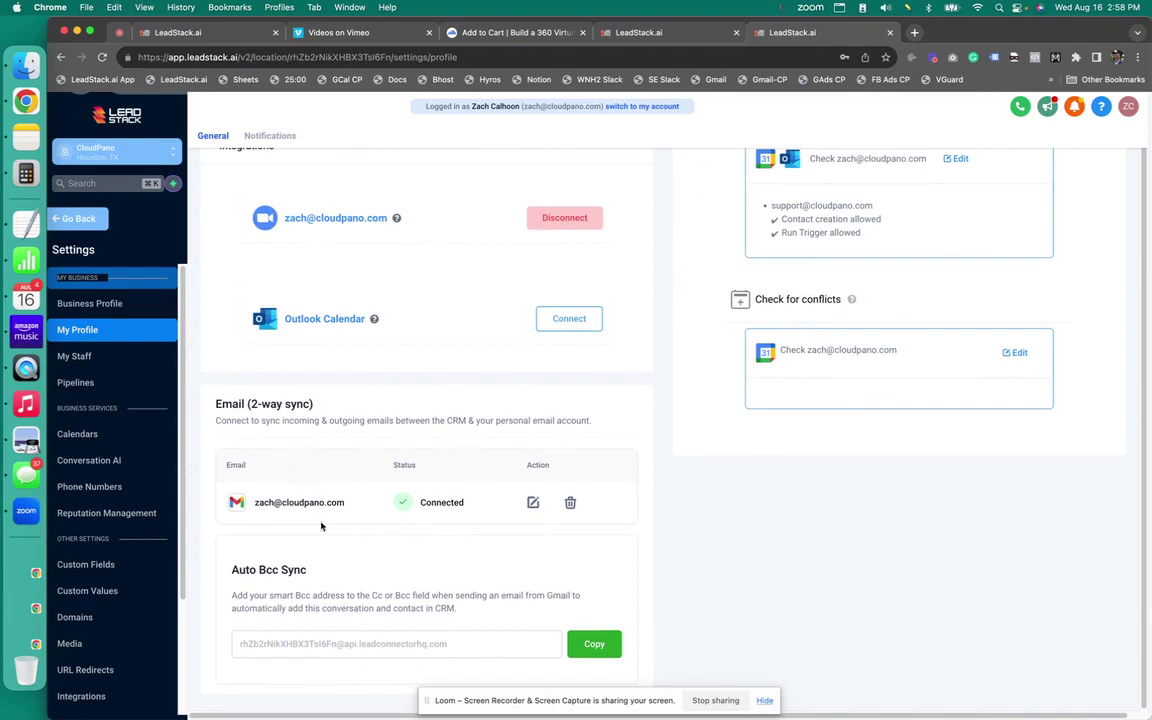
{"action": "scroll", "coordinate": [250, 456], "scroll_direction": "up", "scroll_amount": 1}
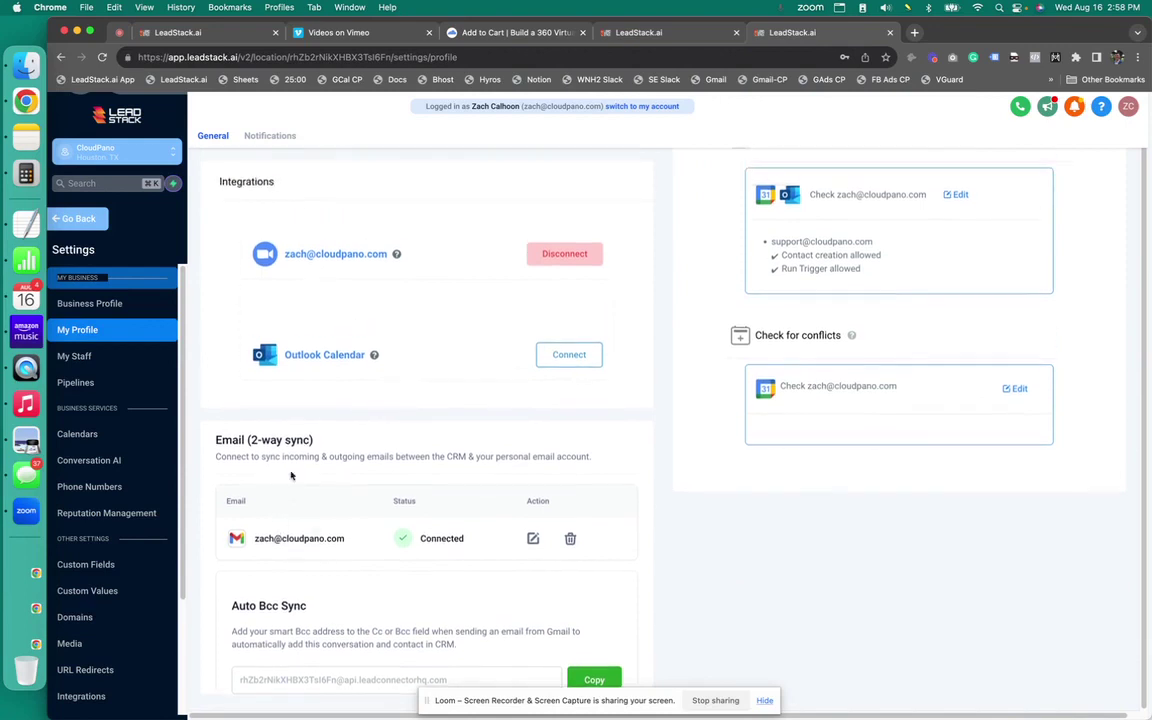
{"action": "scroll", "coordinate": [352, 301], "scroll_direction": "up", "scroll_amount": 5}
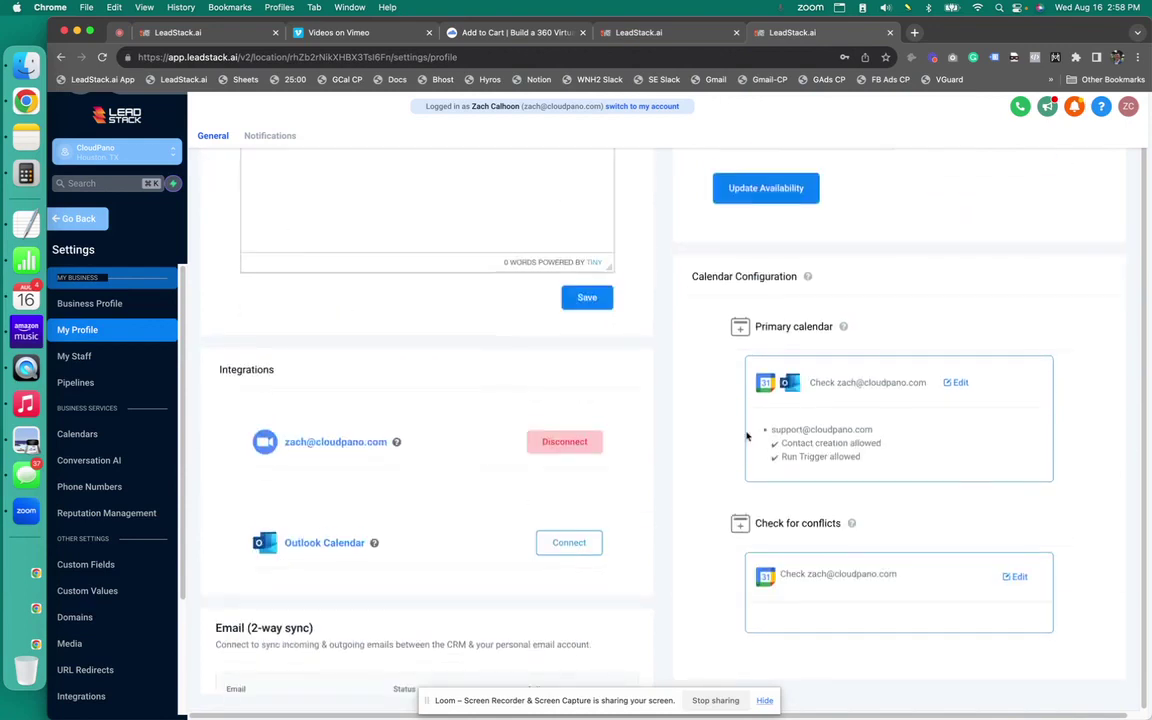
{"action": "left_click_drag", "start_coordinate": [690, 276], "coordinate": [798, 277]}
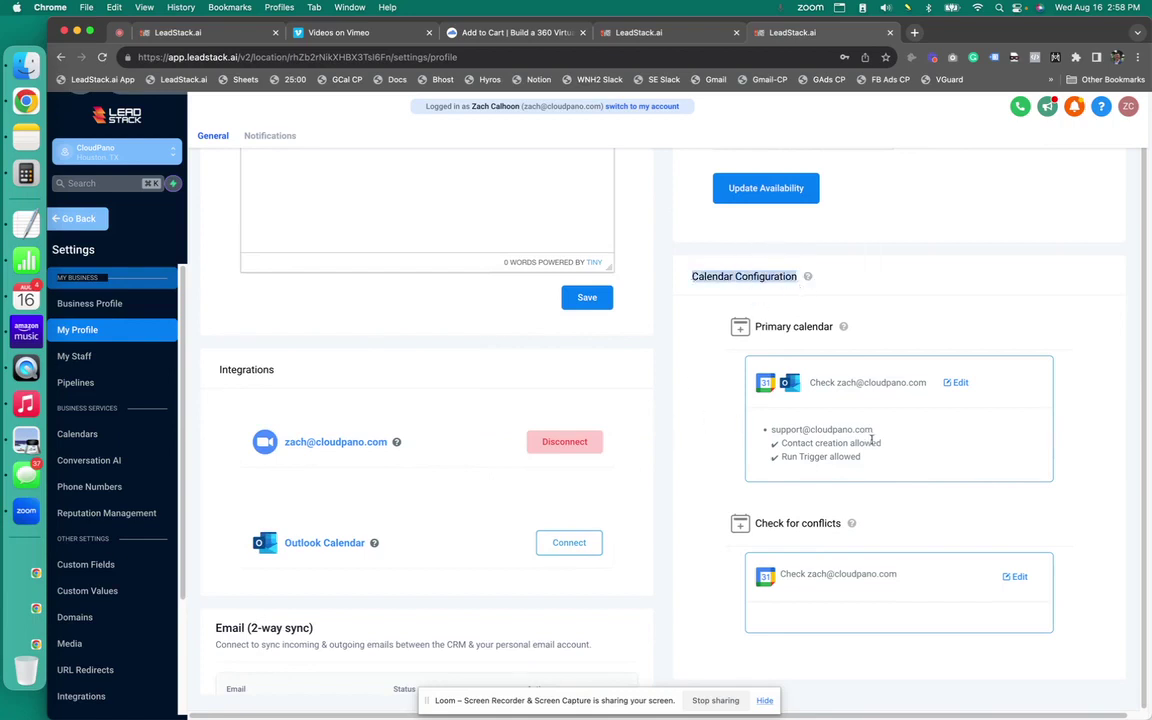
Keep the support calendar as primary with Discovery Call for contact creation, and save
{"action": "left_click", "coordinate": [958, 384]}
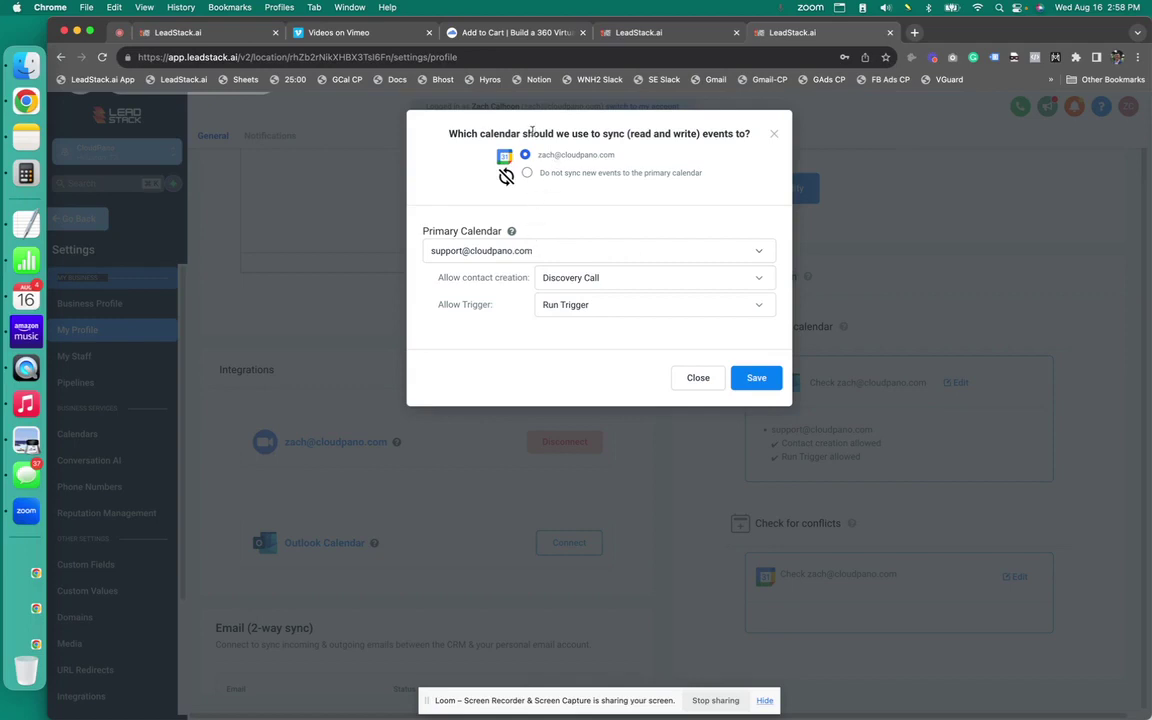
{"action": "left_click", "coordinate": [590, 252]}
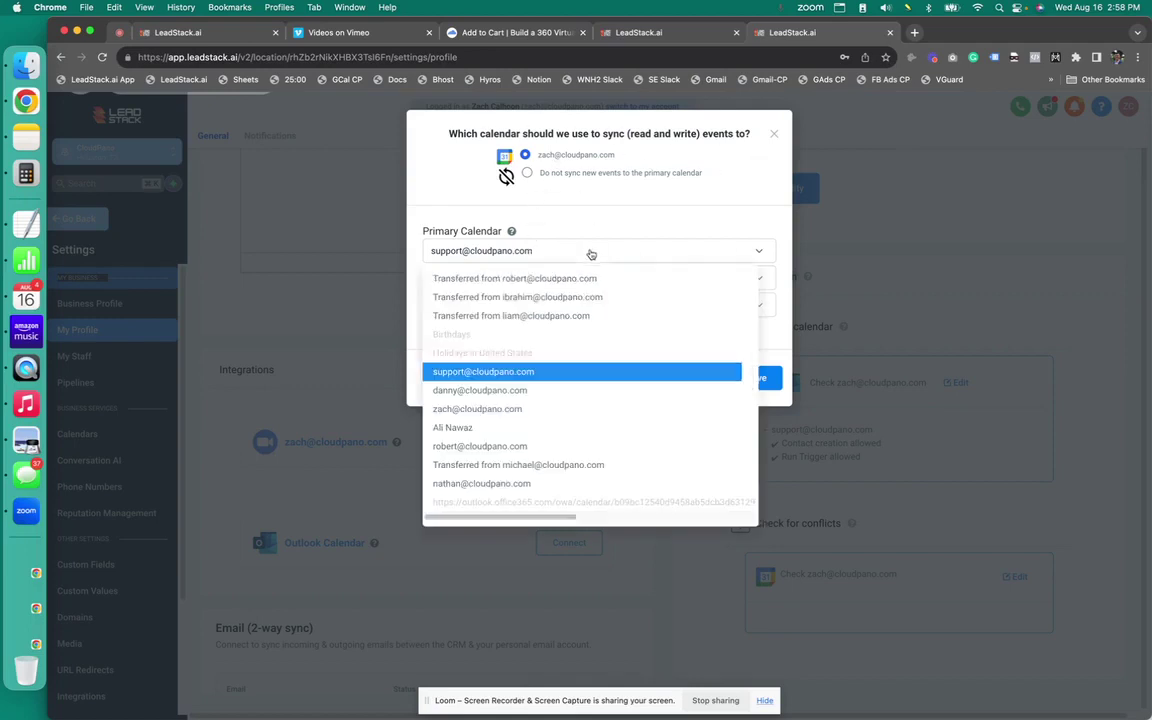
{"action": "left_click", "coordinate": [517, 372]}
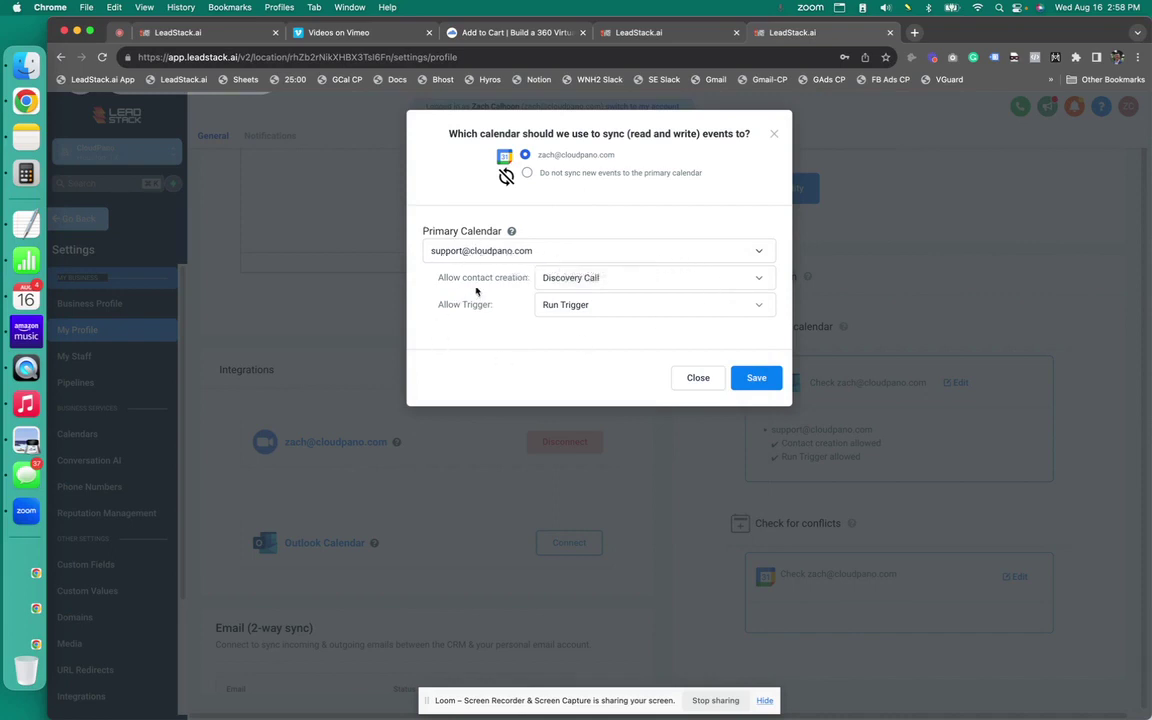
{"action": "left_click", "coordinate": [614, 282]}
{"action": "left_click", "coordinate": [615, 280]}
{"action": "left_click", "coordinate": [760, 381]}
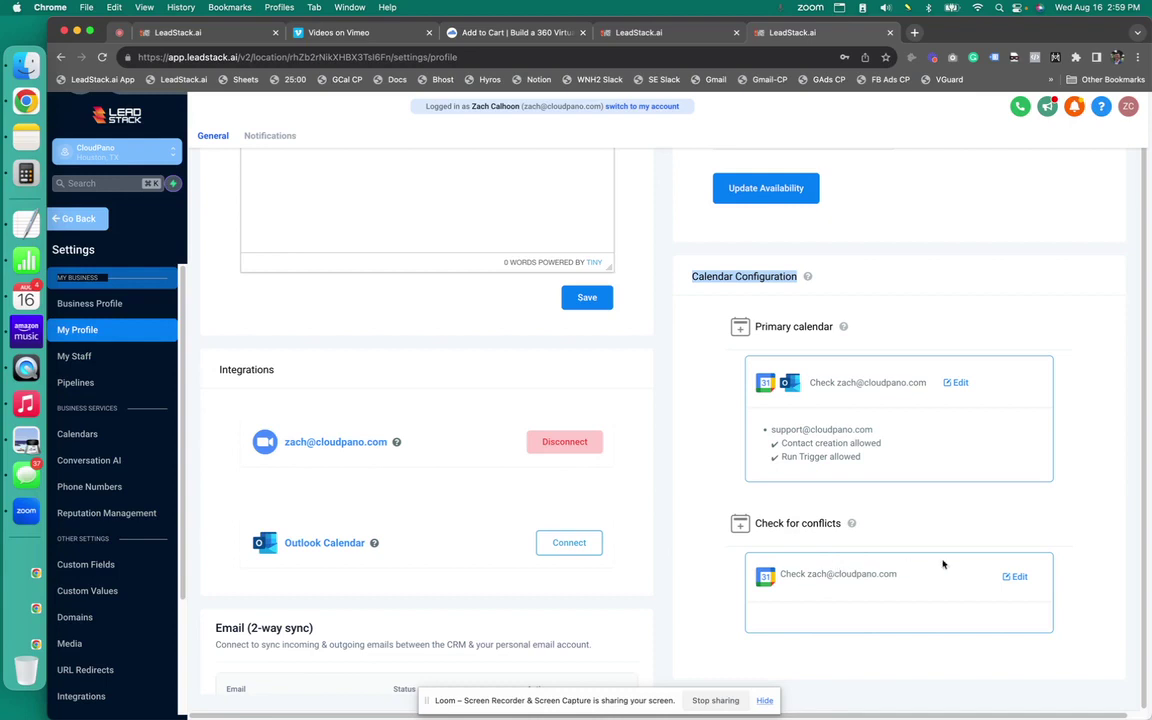
Tick the user's own work calendar under Check for conflicts and save
{"action": "left_click", "coordinate": [1018, 577]}
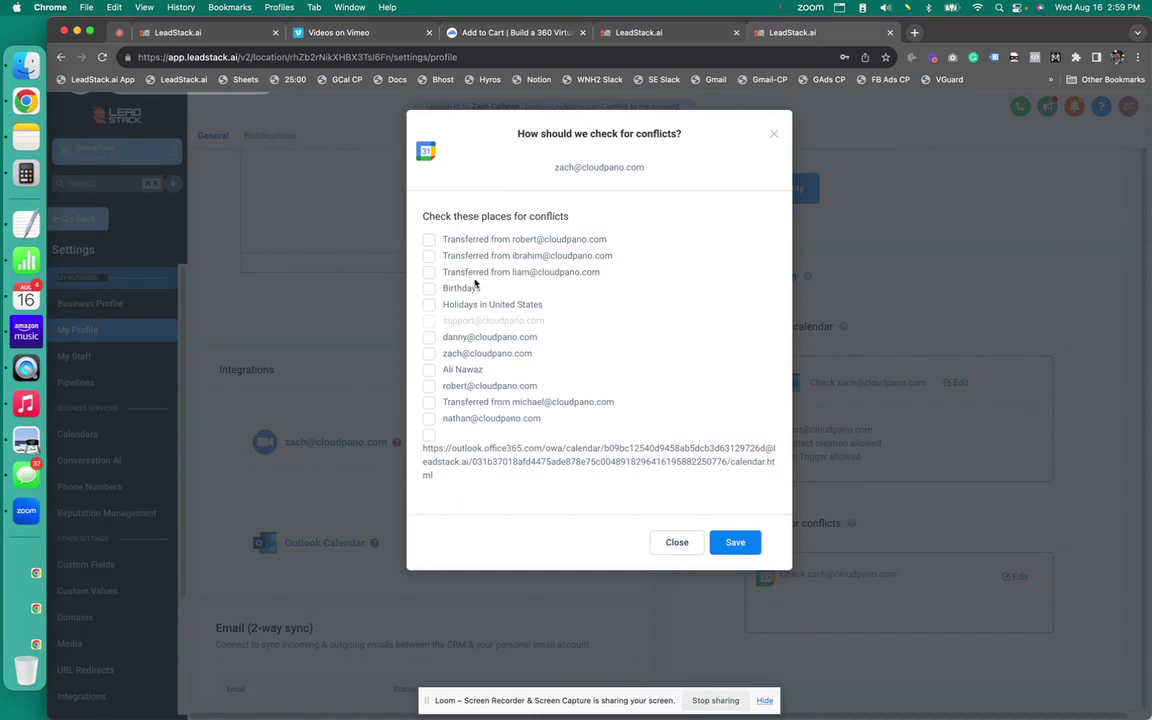
{"action": "left_click", "coordinate": [429, 354]}
{"action": "left_click", "coordinate": [733, 553]}
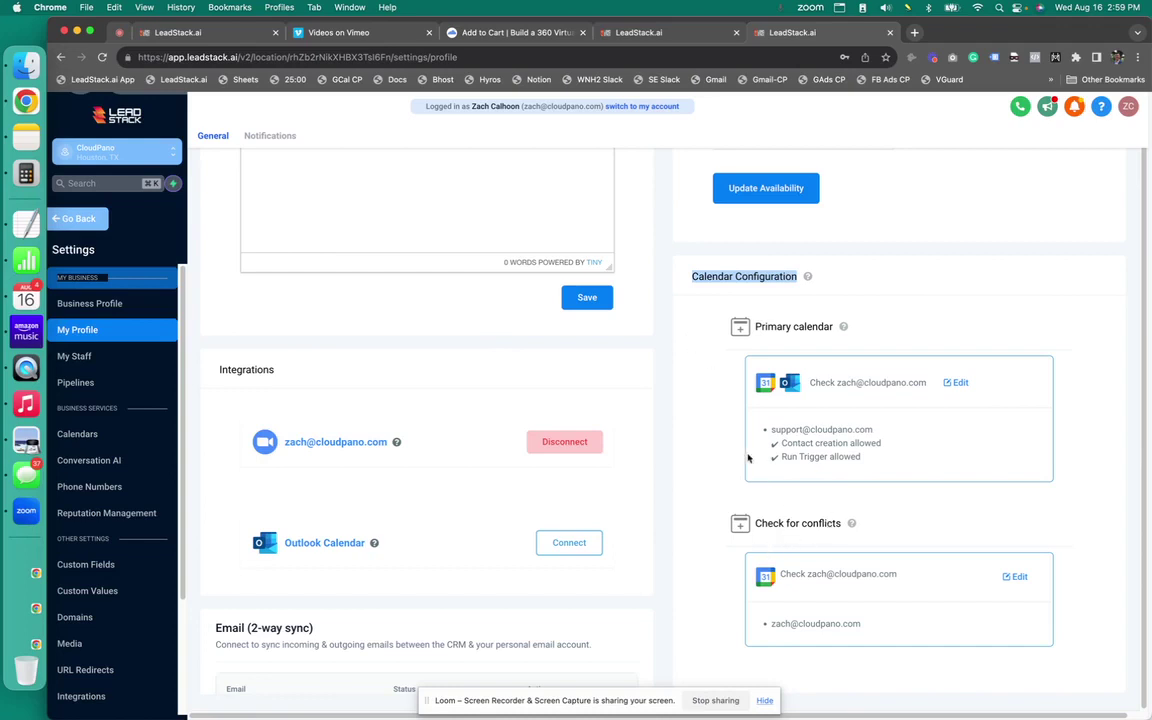
{"action": "left_click", "coordinate": [719, 434]}
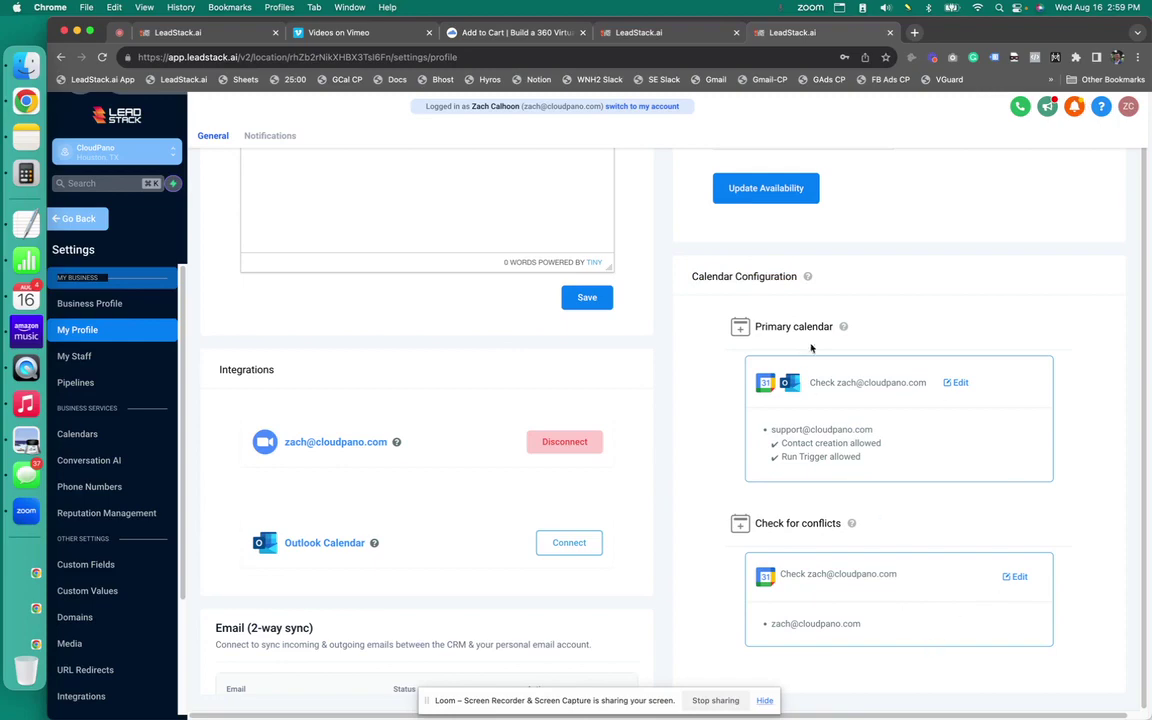
{"action": "scroll", "coordinate": [686, 537], "scroll_direction": "up", "scroll_amount": 4}
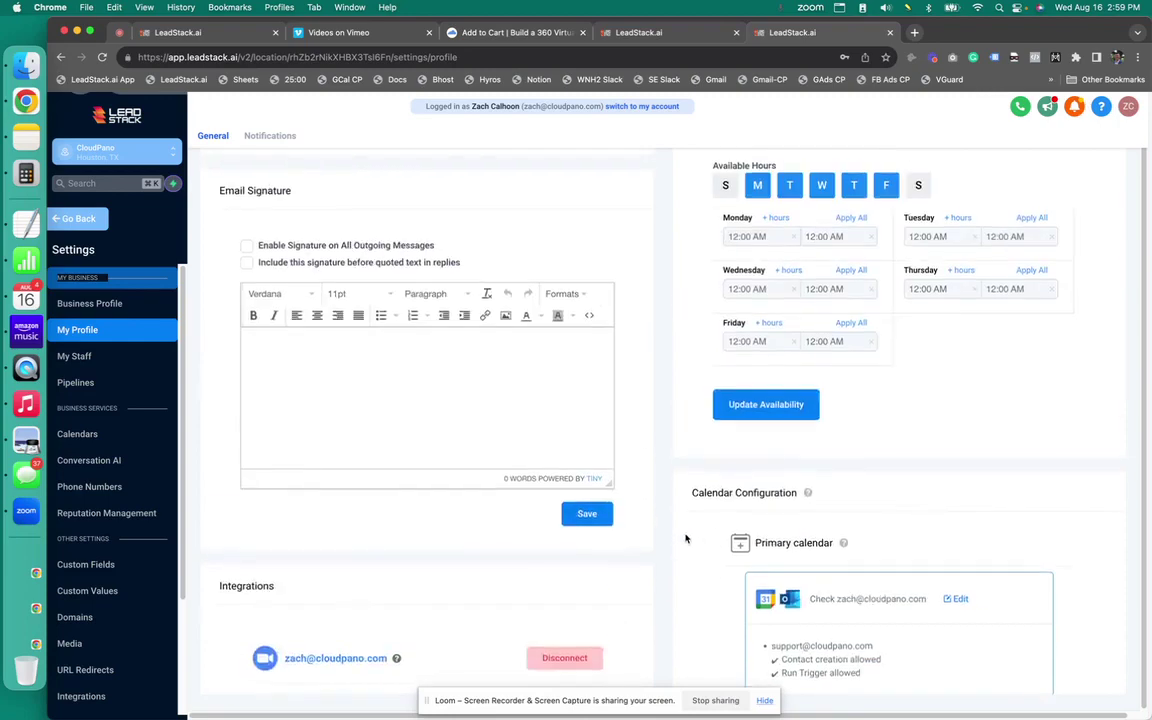
{"action": "scroll", "coordinate": [686, 538], "scroll_direction": "down", "scroll_amount": 1}
{"action": "scroll", "coordinate": [686, 538], "scroll_direction": "down", "scroll_amount": 5}
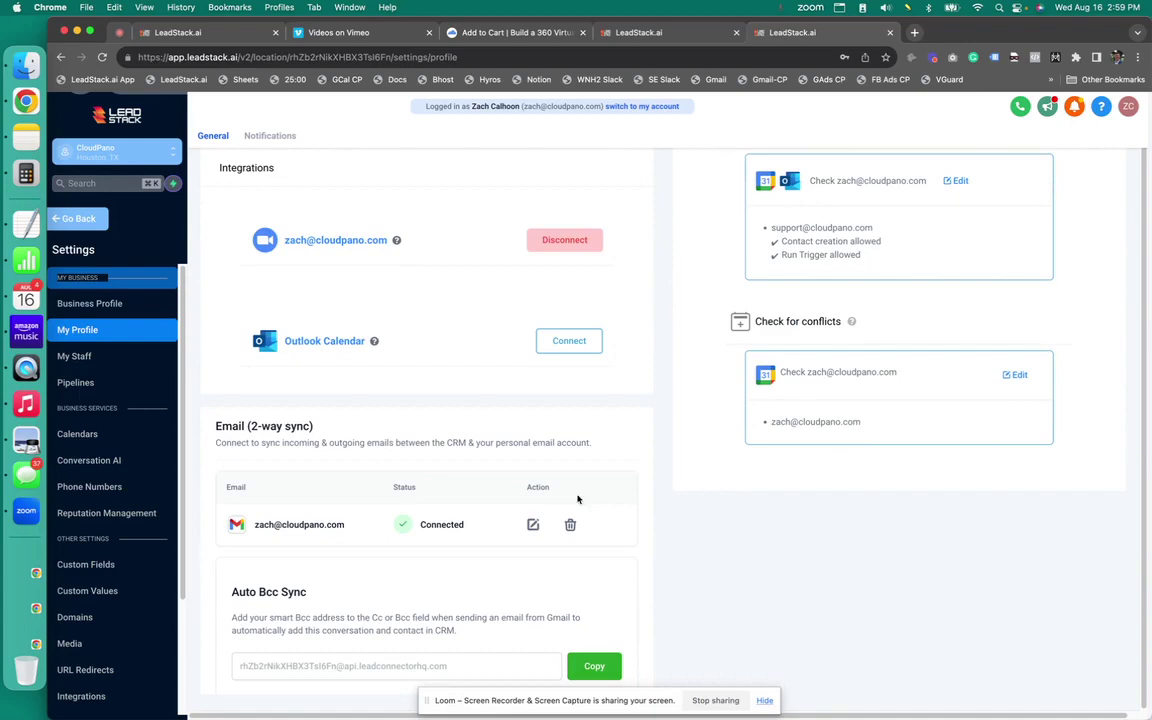
{"action": "scroll", "coordinate": [800, 450], "scroll_direction": "up", "scroll_amount": 2}
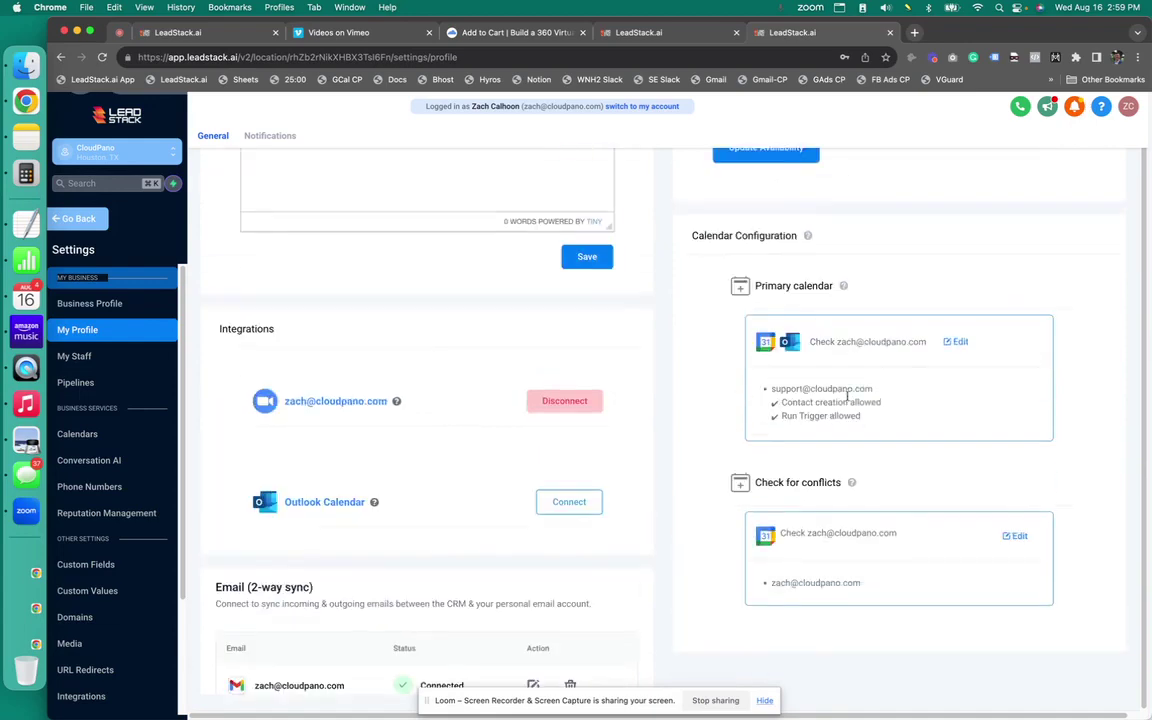
{"action": "scroll", "coordinate": [856, 558], "scroll_direction": "up", "scroll_amount": 5}
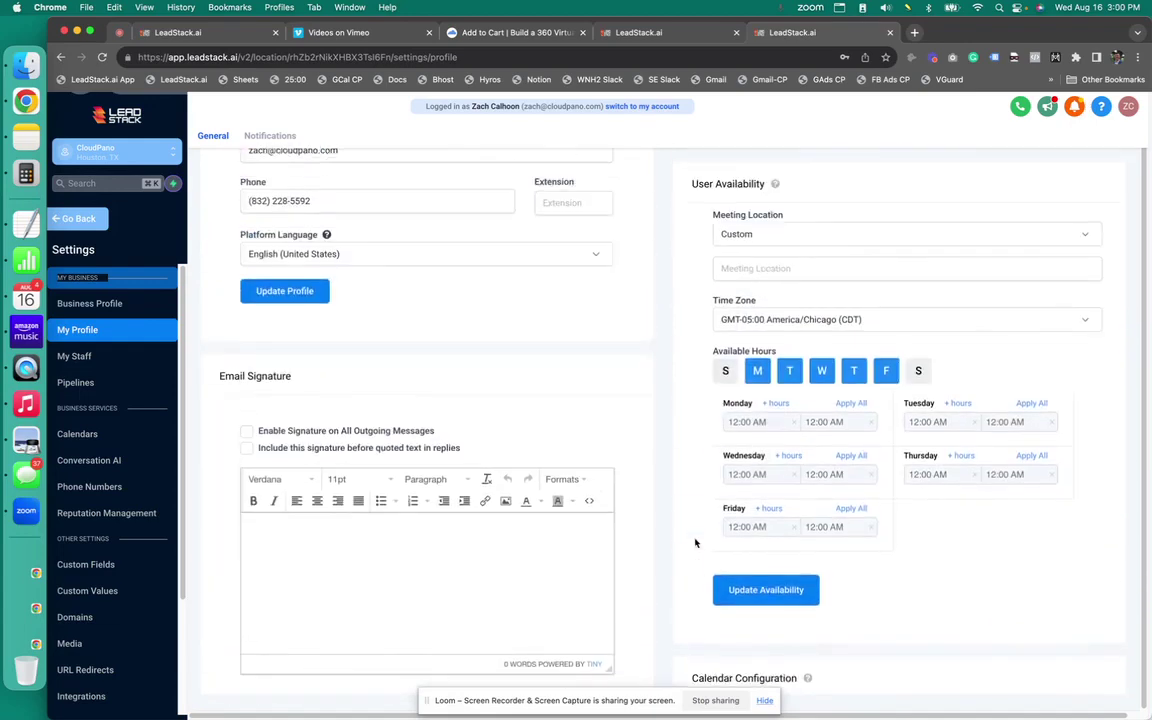
Change the User Availability meeting location from Custom to the connected Zoom account
{"action": "left_click_drag", "start_coordinate": [623, 168], "coordinate": [797, 216]}
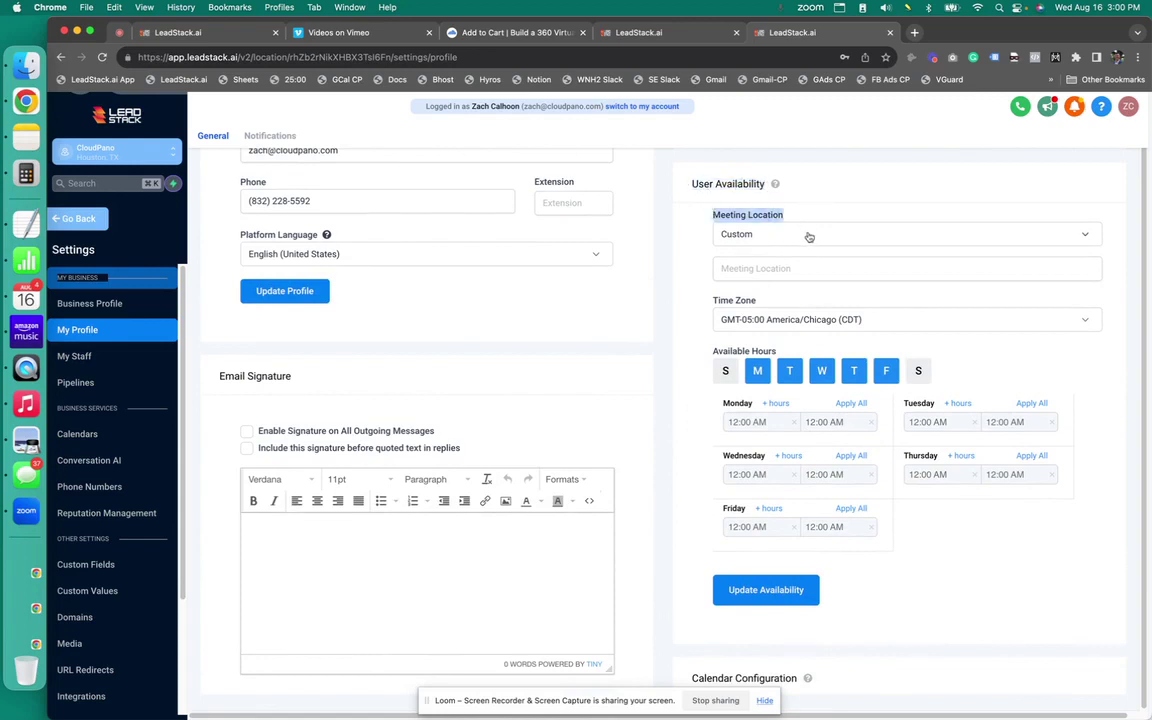
{"action": "left_click", "coordinate": [813, 239]}
{"action": "left_click", "coordinate": [805, 277]}
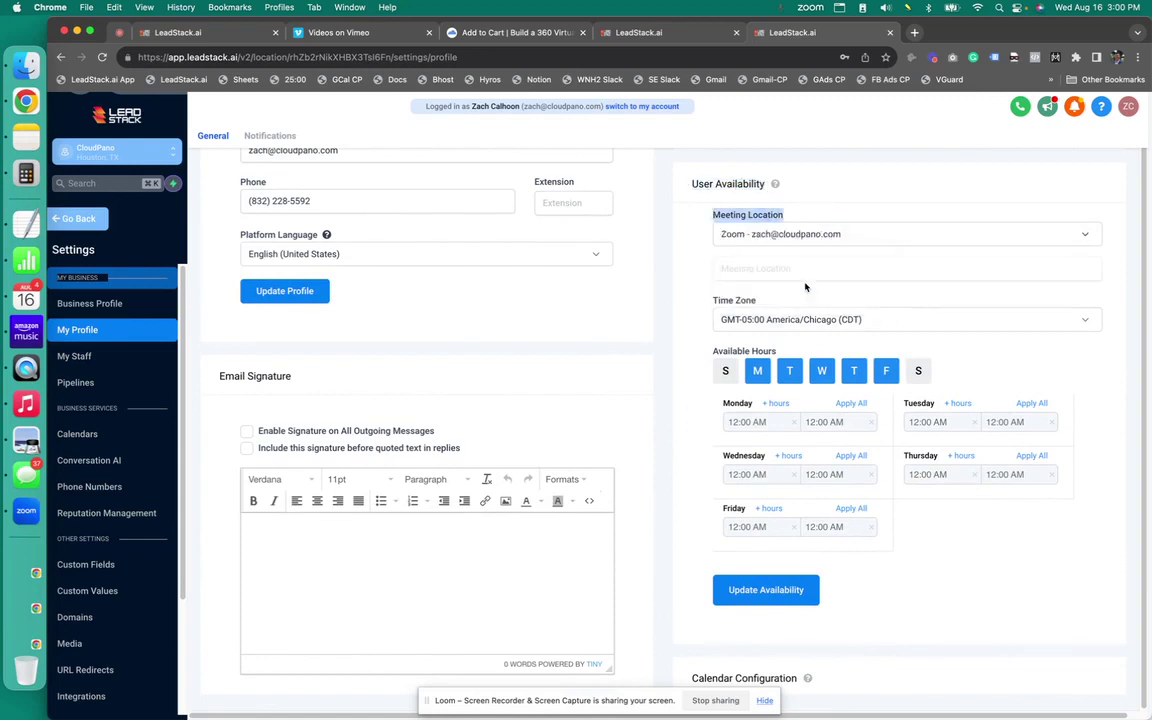
{"action": "left_click", "coordinate": [629, 245]}
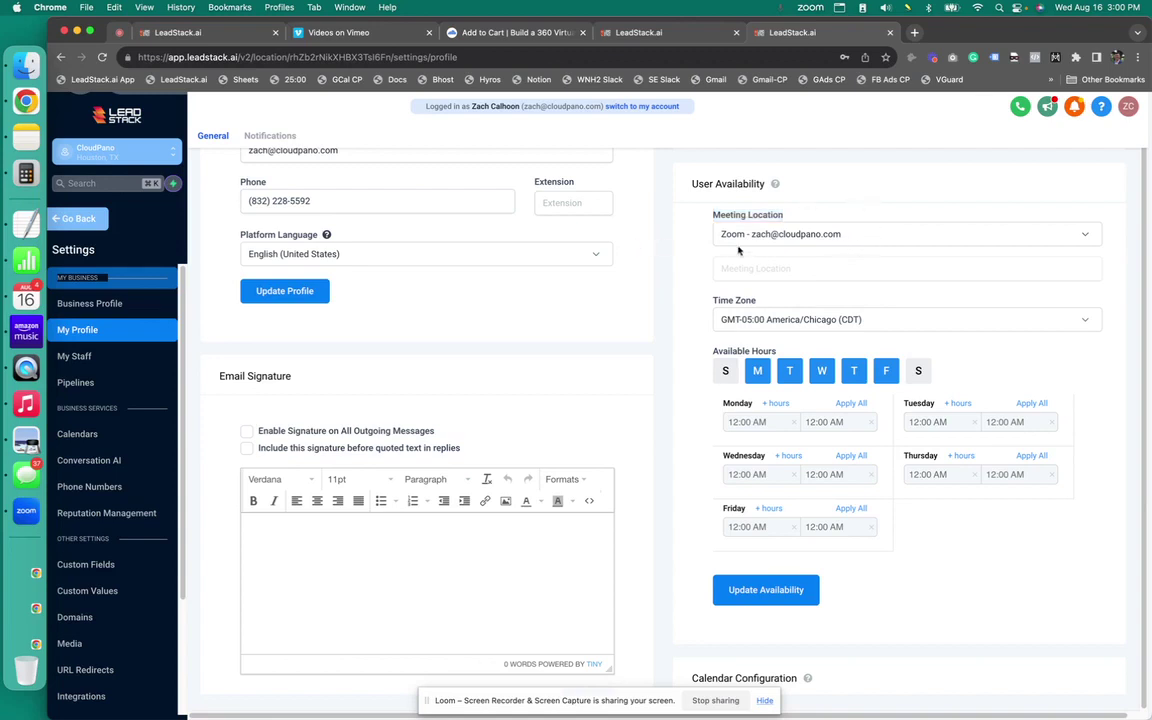
{"action": "left_click", "coordinate": [849, 233]}
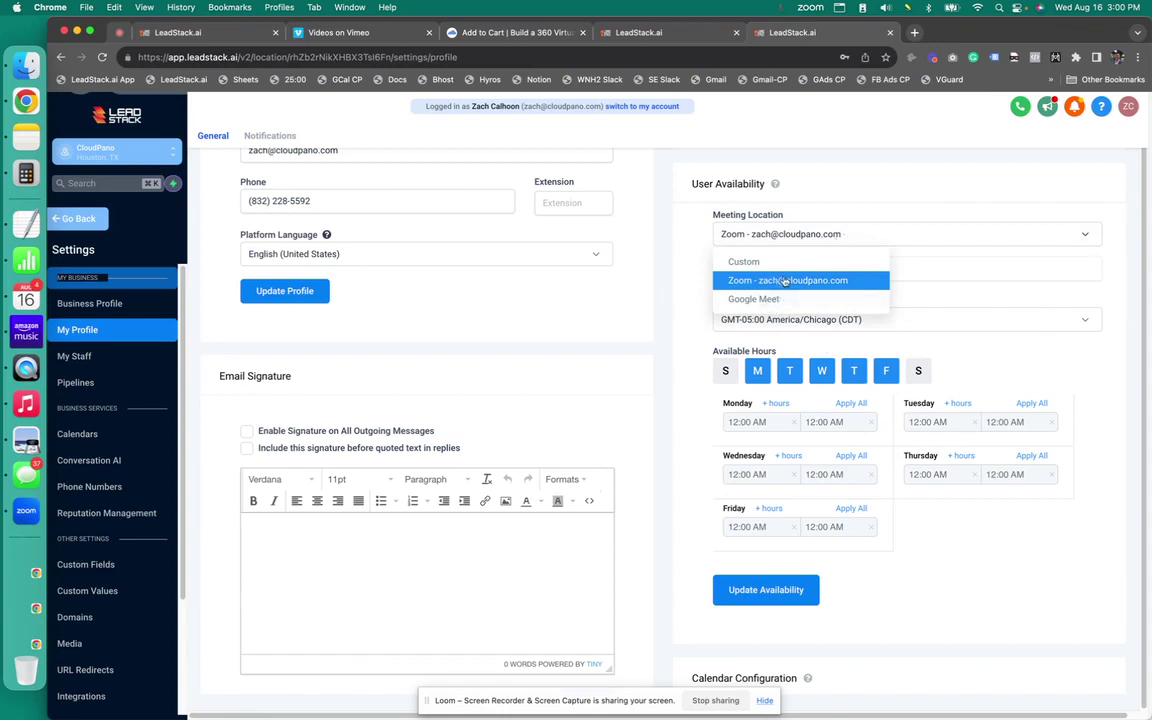
{"action": "left_click", "coordinate": [705, 298]}
{"action": "scroll", "coordinate": [675, 395], "scroll_direction": "up", "scroll_amount": 1}
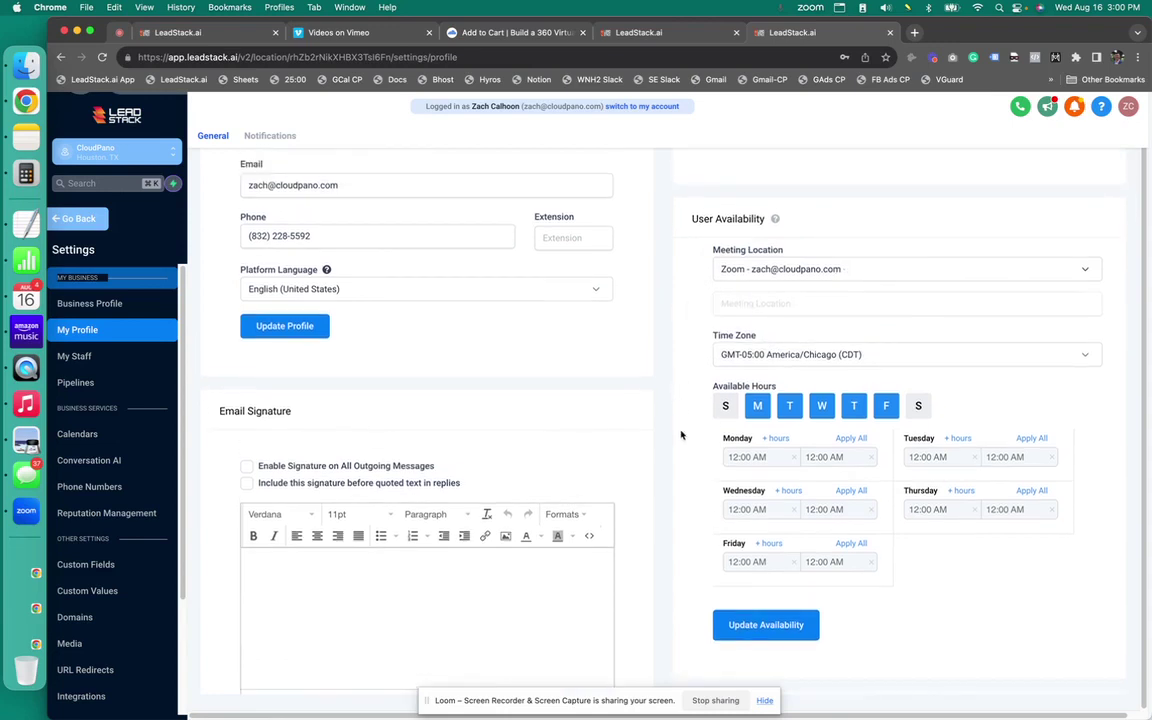
{"action": "scroll", "coordinate": [705, 520], "scroll_direction": "up", "scroll_amount": 1}
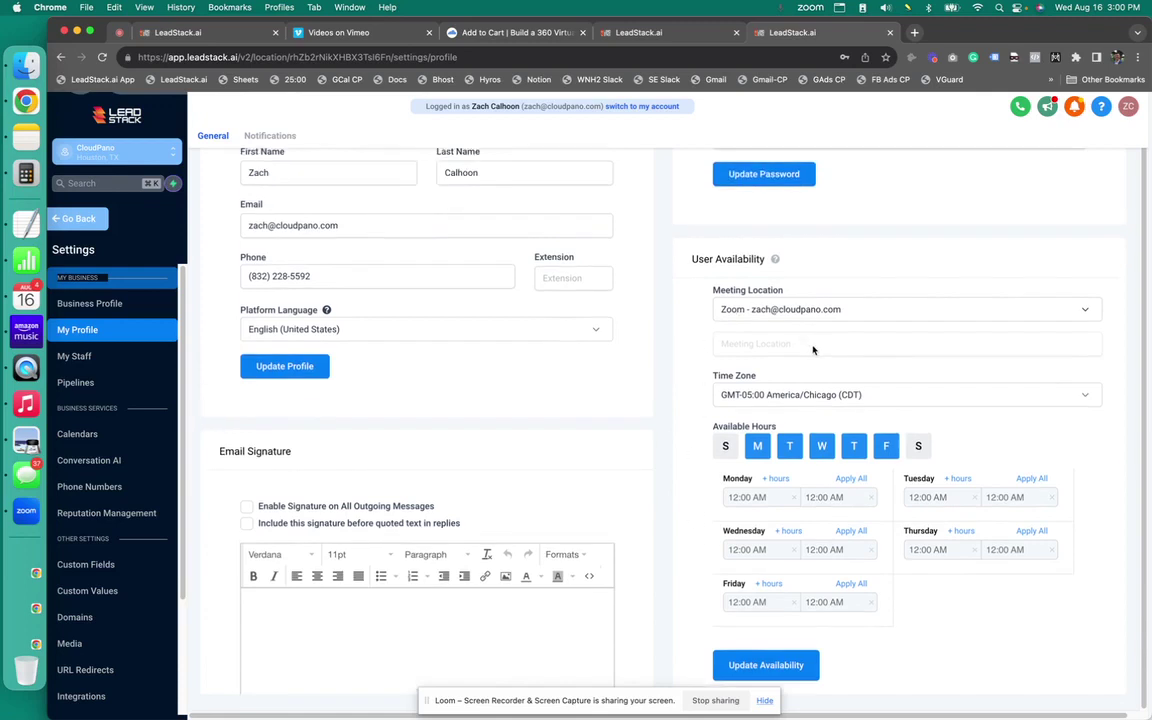
Keep America/Chicago (CDT), update availability, and apply Zoom as location to all calendars
{"action": "left_click", "coordinate": [810, 400]}
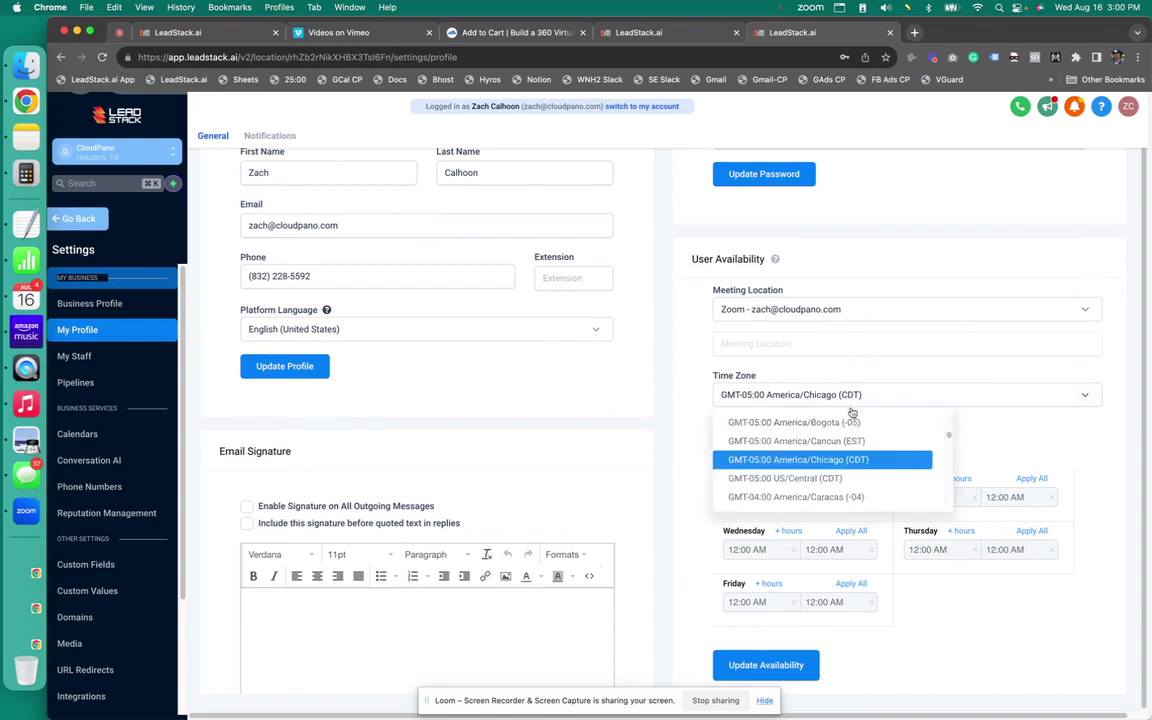
{"action": "left_click", "coordinate": [820, 460]}
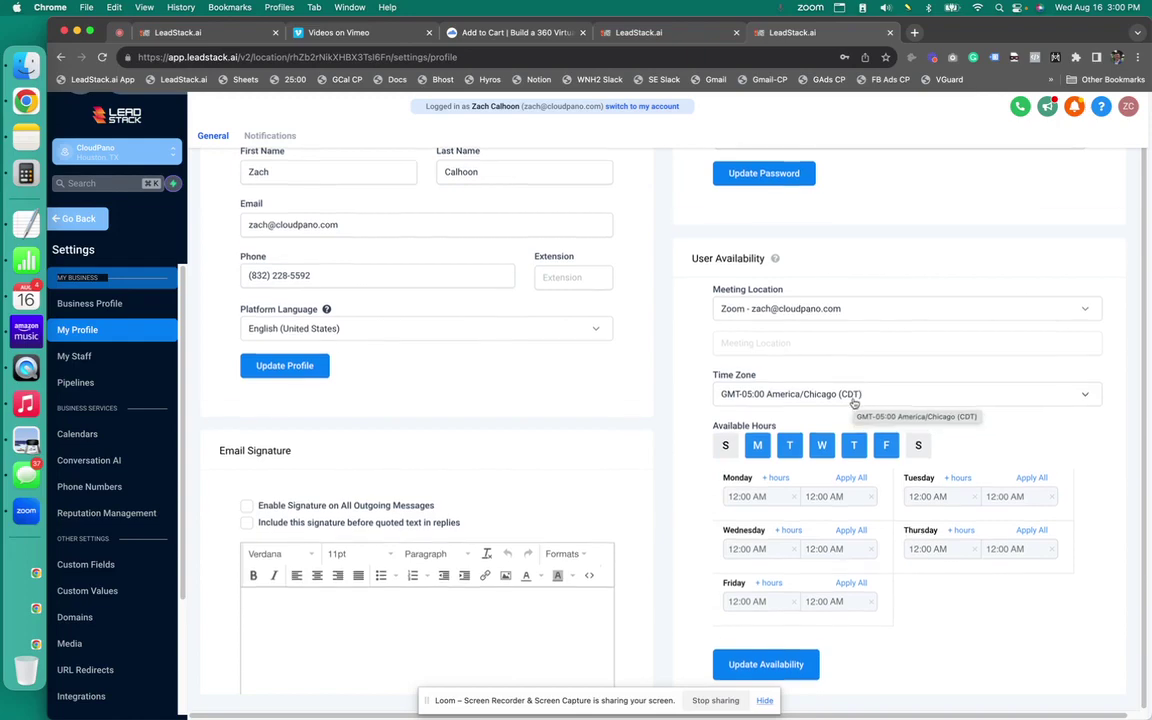
{"action": "scroll", "coordinate": [790, 560], "scroll_direction": "down", "scroll_amount": 1}
{"action": "left_click", "coordinate": [760, 645]}
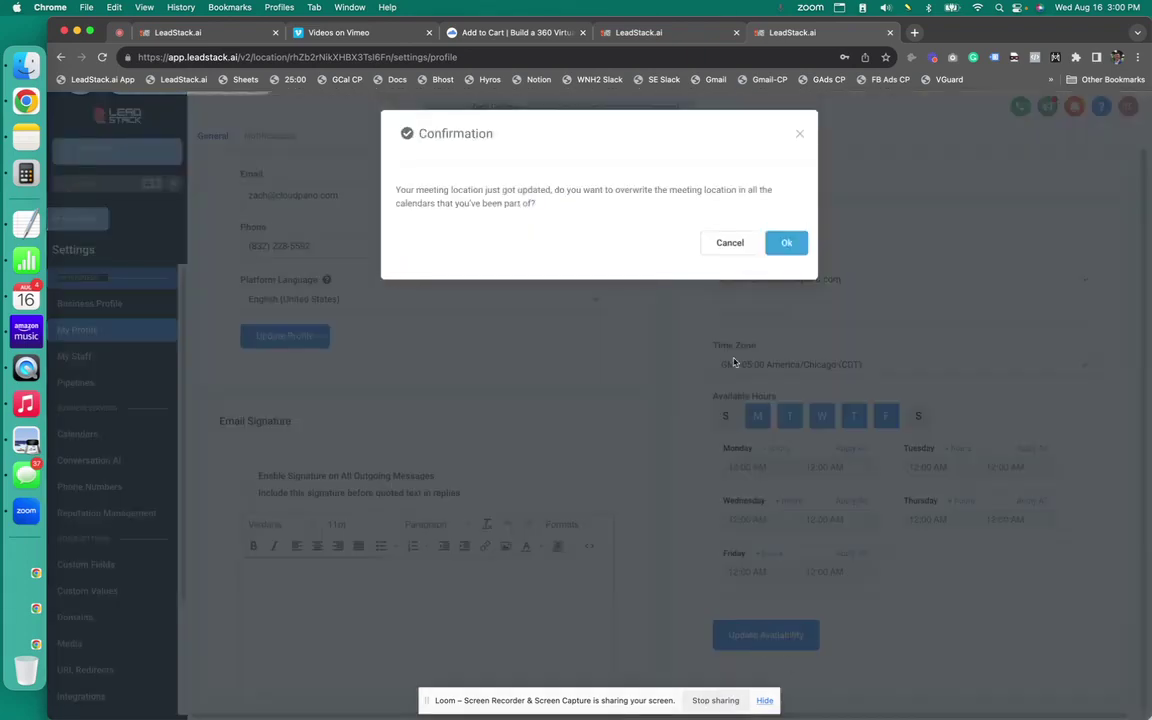
{"action": "left_click", "coordinate": [786, 242]}
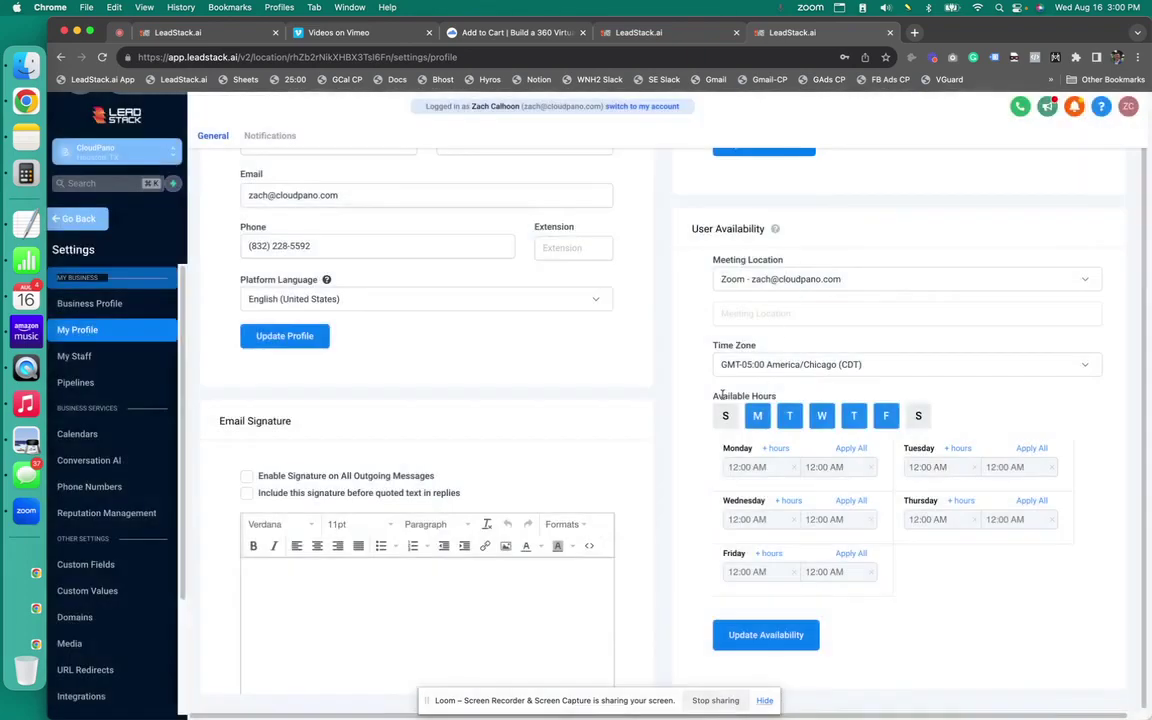
{"action": "scroll", "coordinate": [716, 398], "scroll_direction": "up", "scroll_amount": 5}
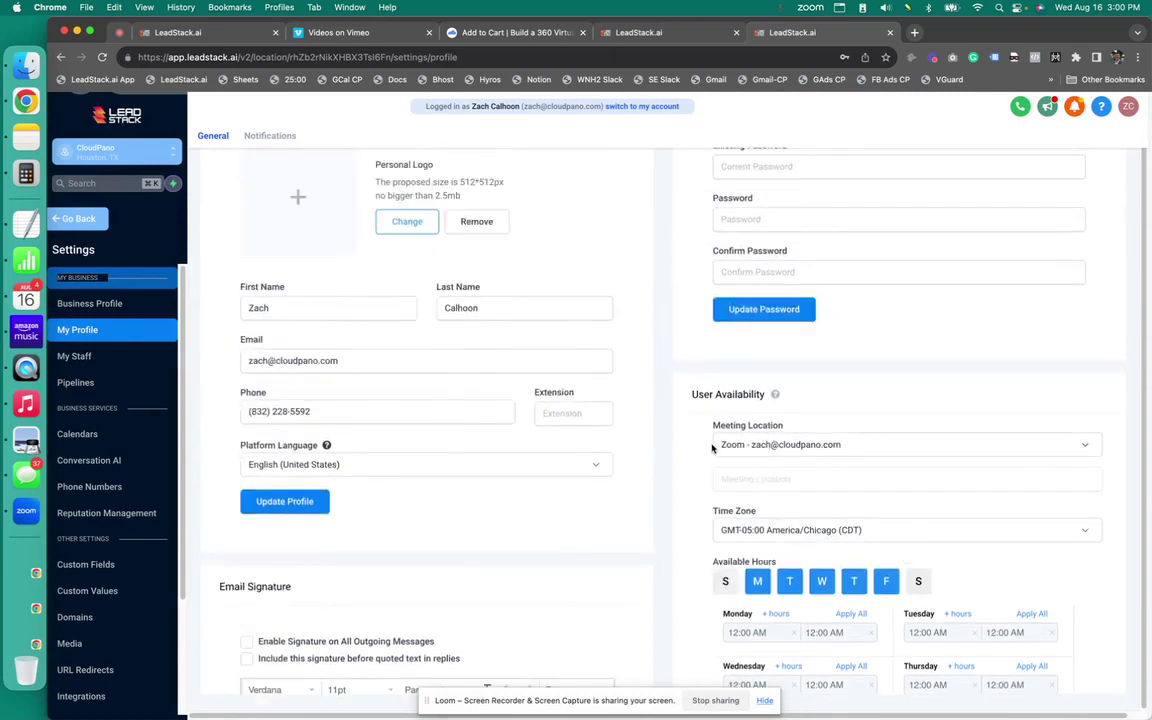
{"action": "scroll", "coordinate": [645, 540], "scroll_direction": "up", "scroll_amount": 2}
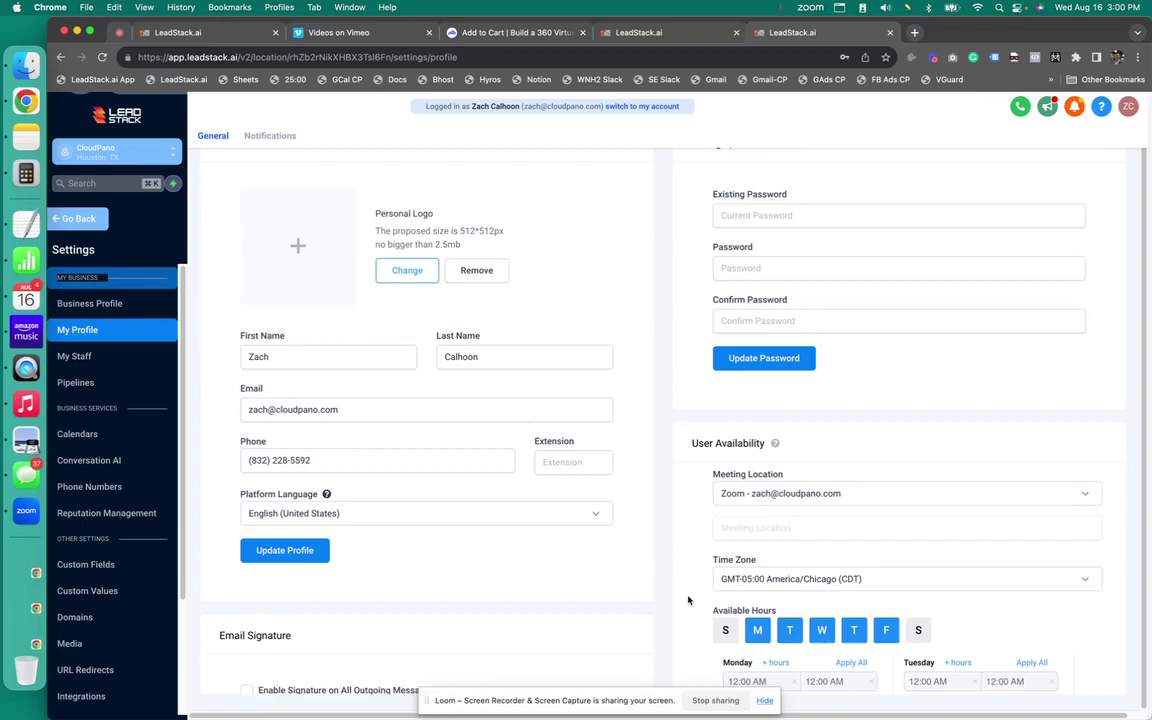
{"action": "scroll", "coordinate": [692, 590], "scroll_direction": "up", "scroll_amount": 1}
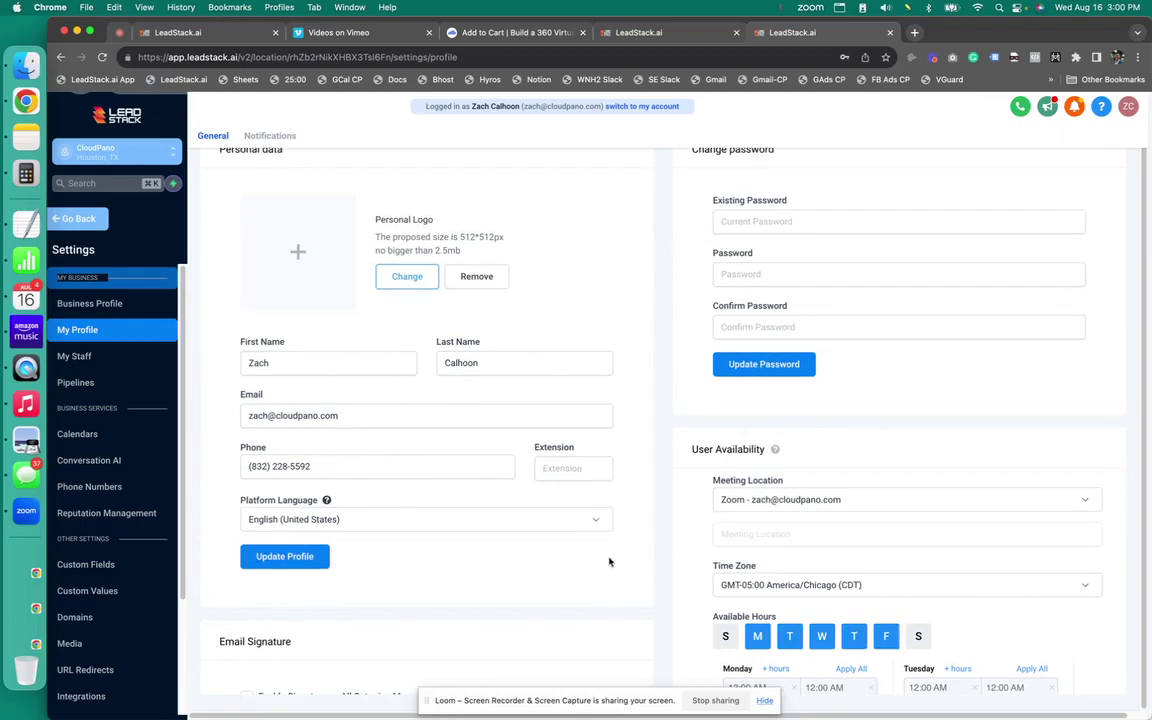
{"action": "scroll", "coordinate": [620, 550], "scroll_direction": "down", "scroll_amount": 4}
{"action": "scroll", "coordinate": [708, 517], "scroll_direction": "down", "scroll_amount": 10}
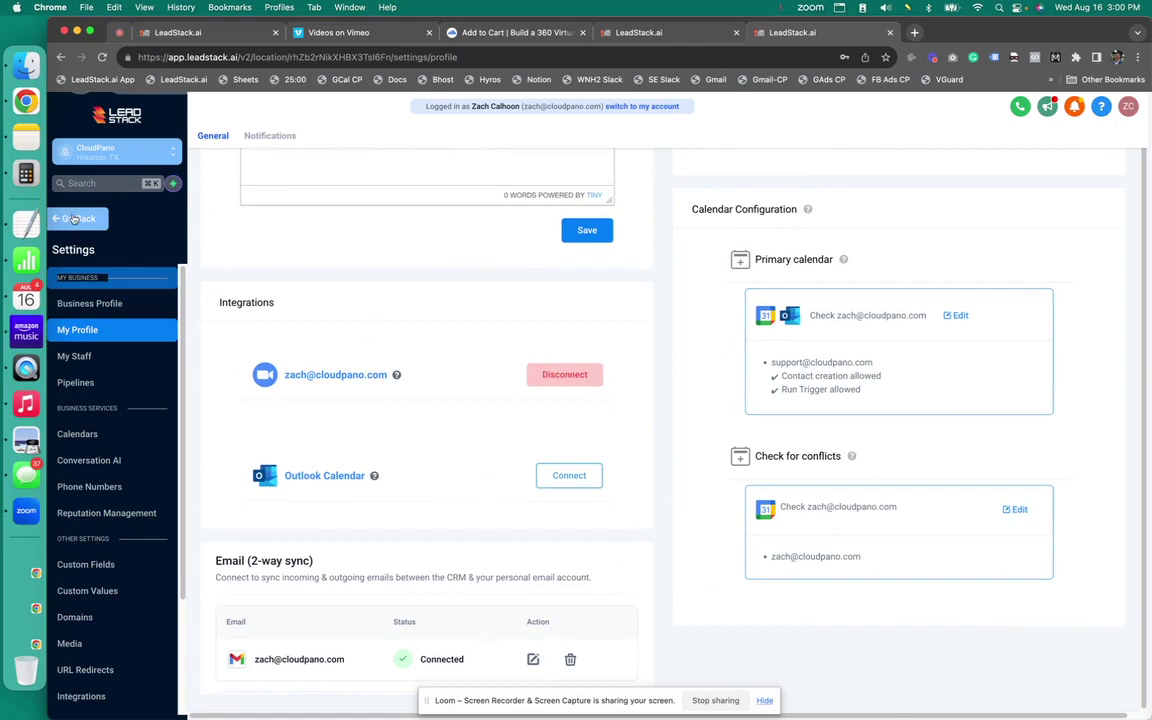
Leave settings and open the Calendar Settings list showing the 30-minute Discovery Call round-robin calendar
{"action": "left_click", "coordinate": [76, 218]}
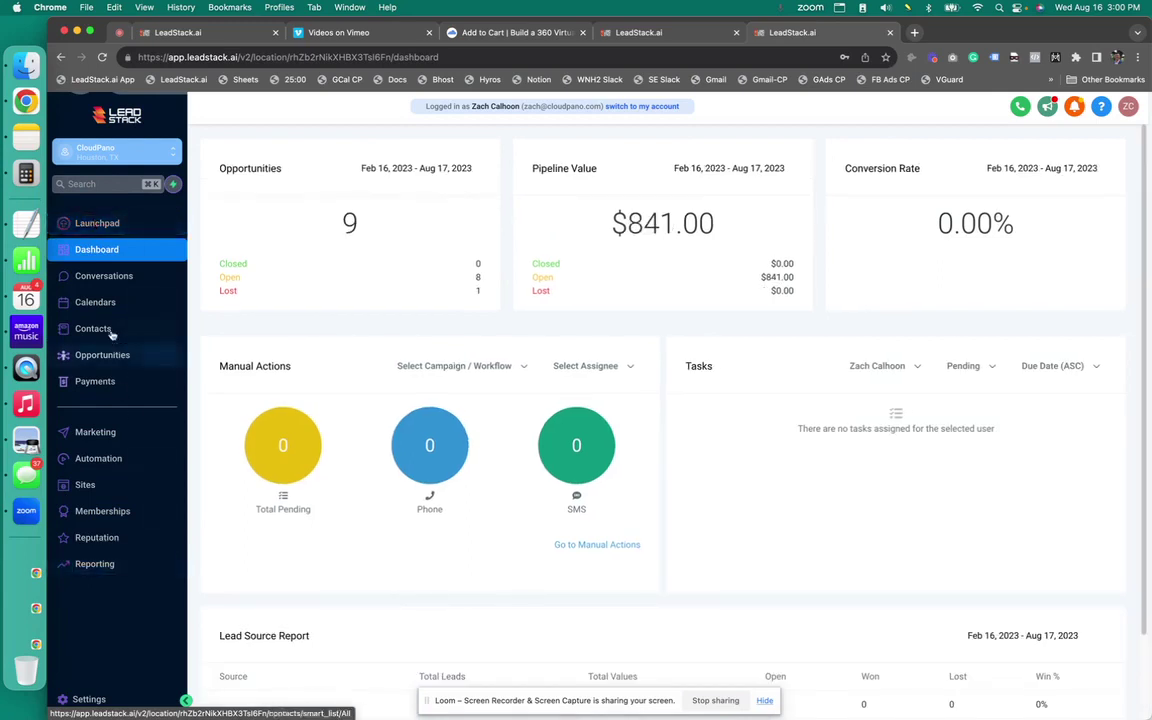
{"action": "left_click", "coordinate": [100, 302]}
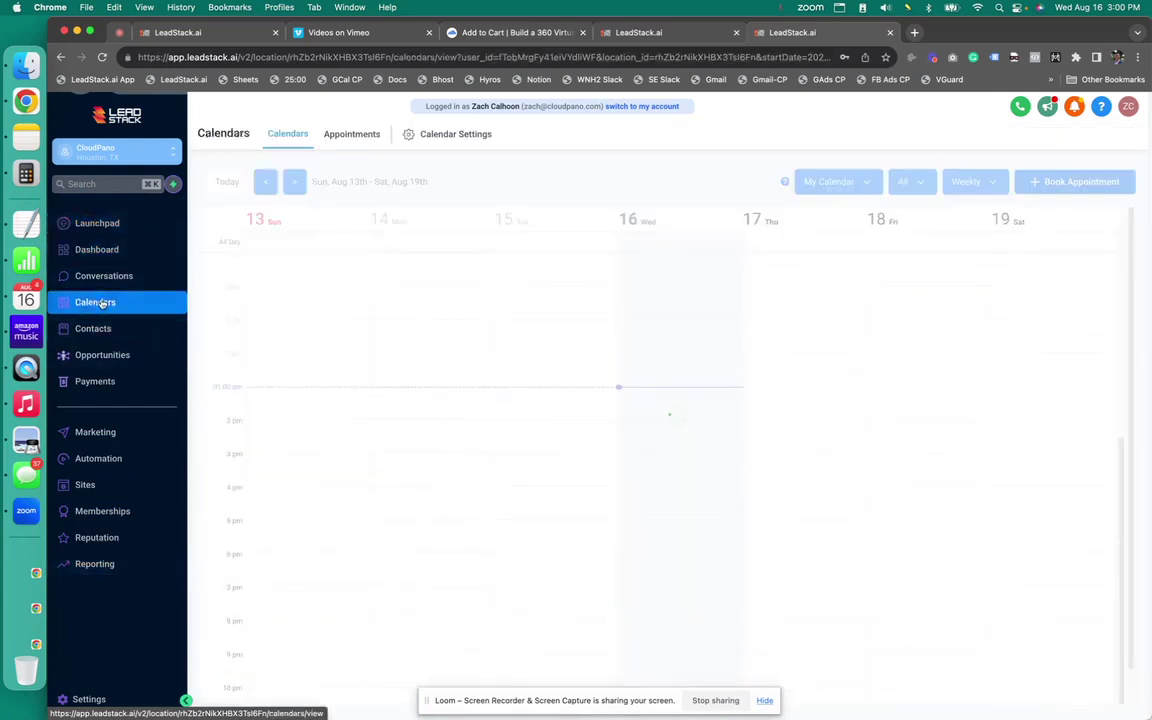
{"action": "scroll", "coordinate": [658, 458], "scroll_direction": "up", "scroll_amount": 5}
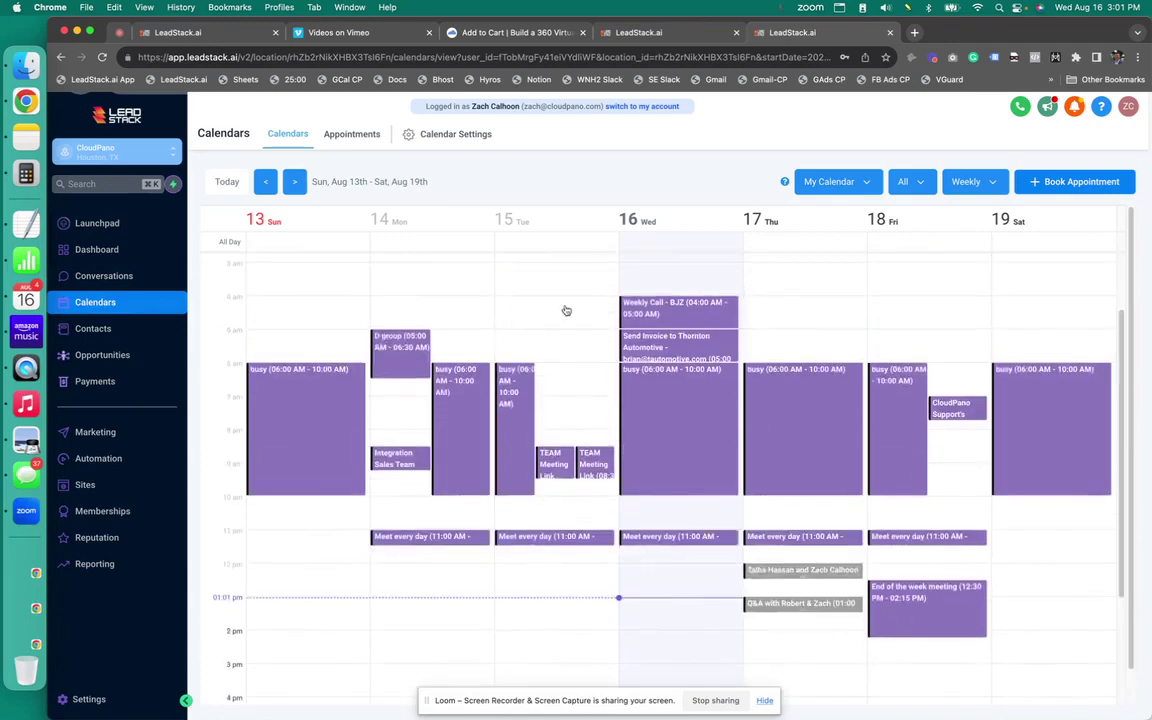
{"action": "scroll", "coordinate": [810, 487], "scroll_direction": "down", "scroll_amount": 4}
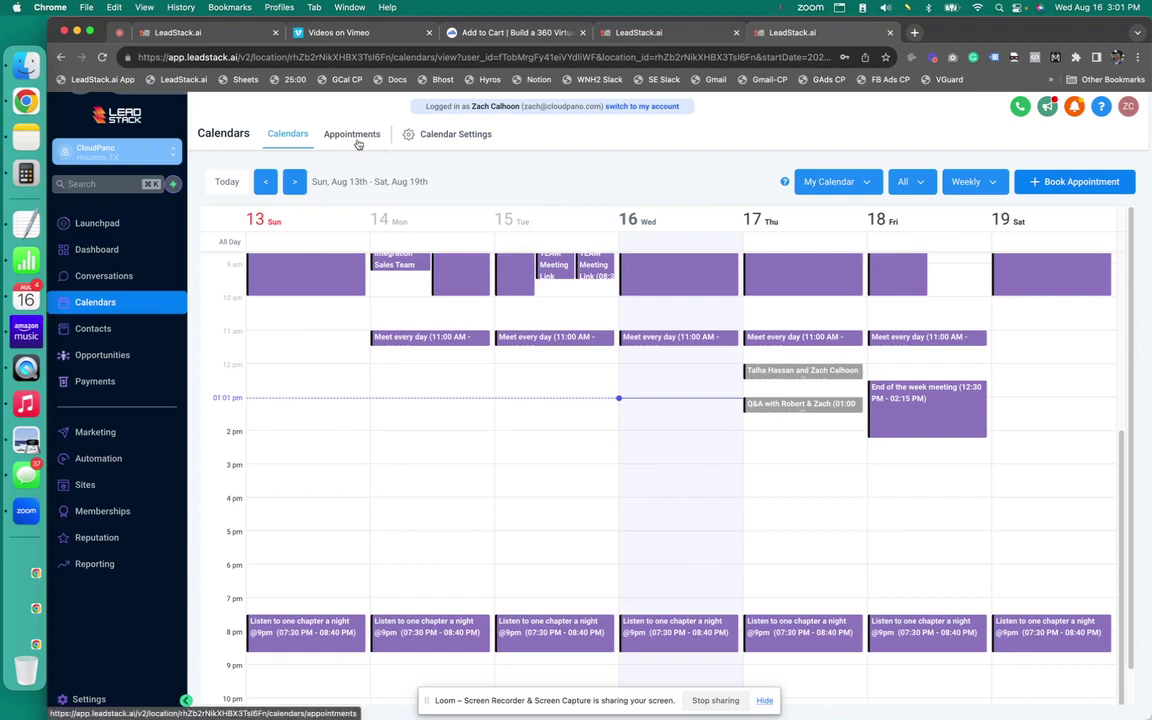
{"action": "left_click", "coordinate": [455, 139]}
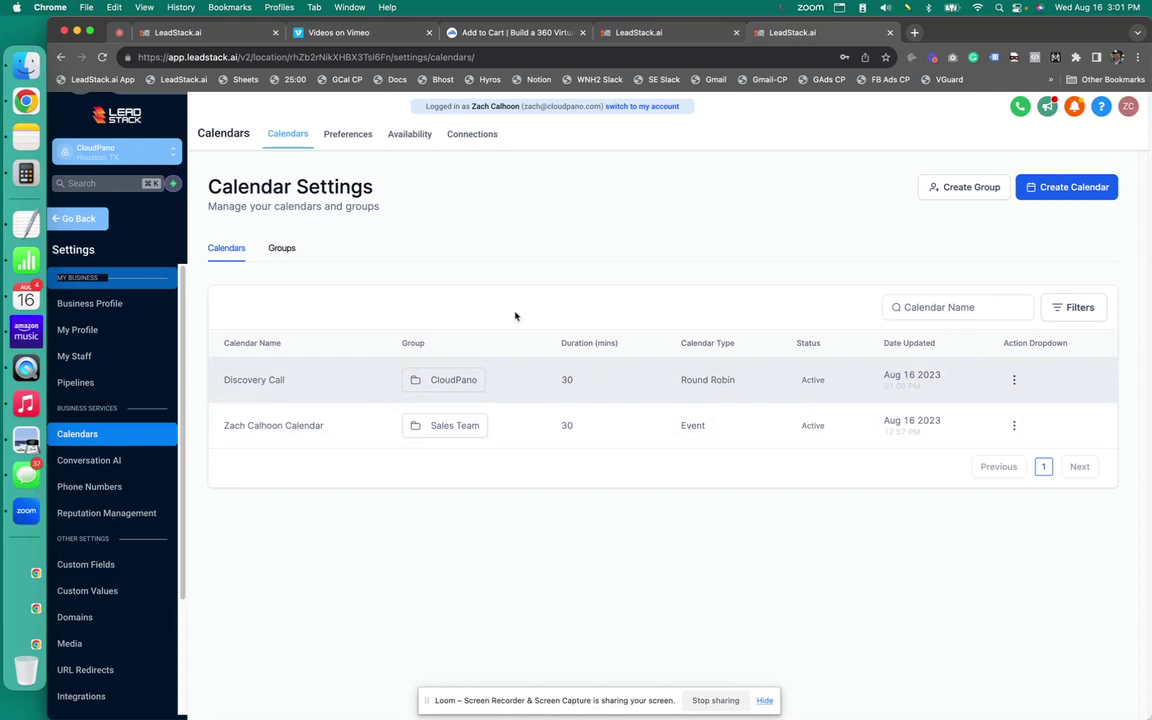
{"action": "left_click", "coordinate": [1064, 190]}
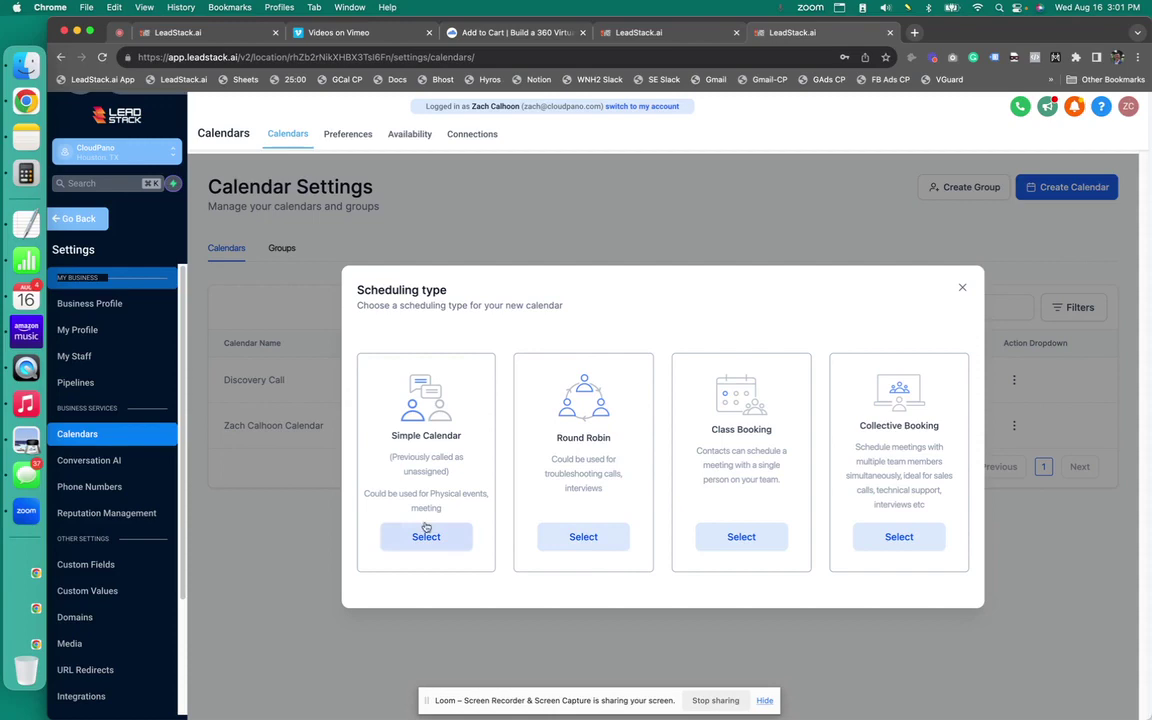
{"action": "left_click", "coordinate": [569, 537]}
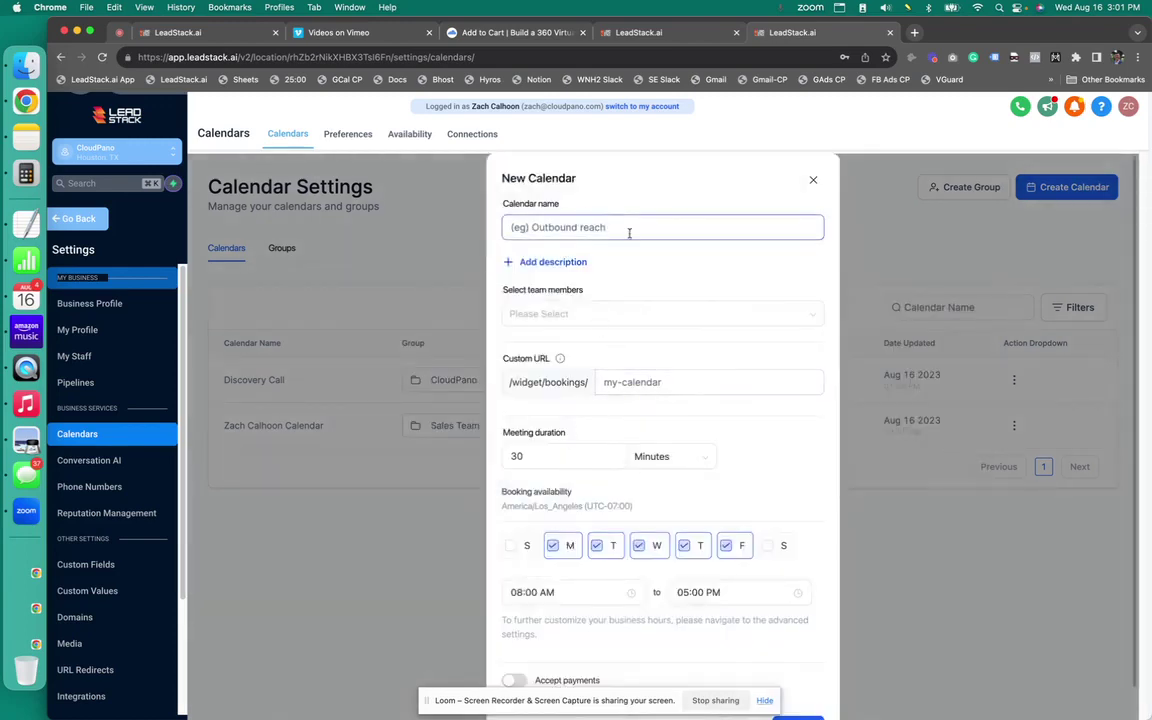
{"action": "left_click", "coordinate": [620, 314]}
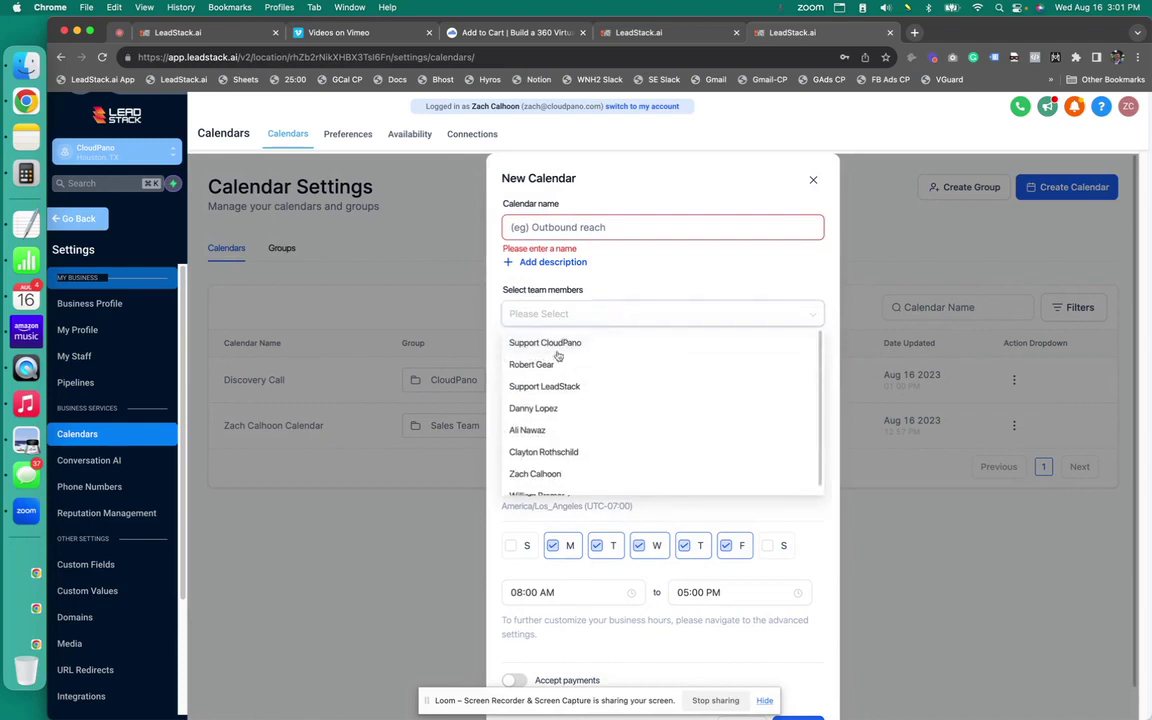
{"action": "left_click", "coordinate": [633, 279]}
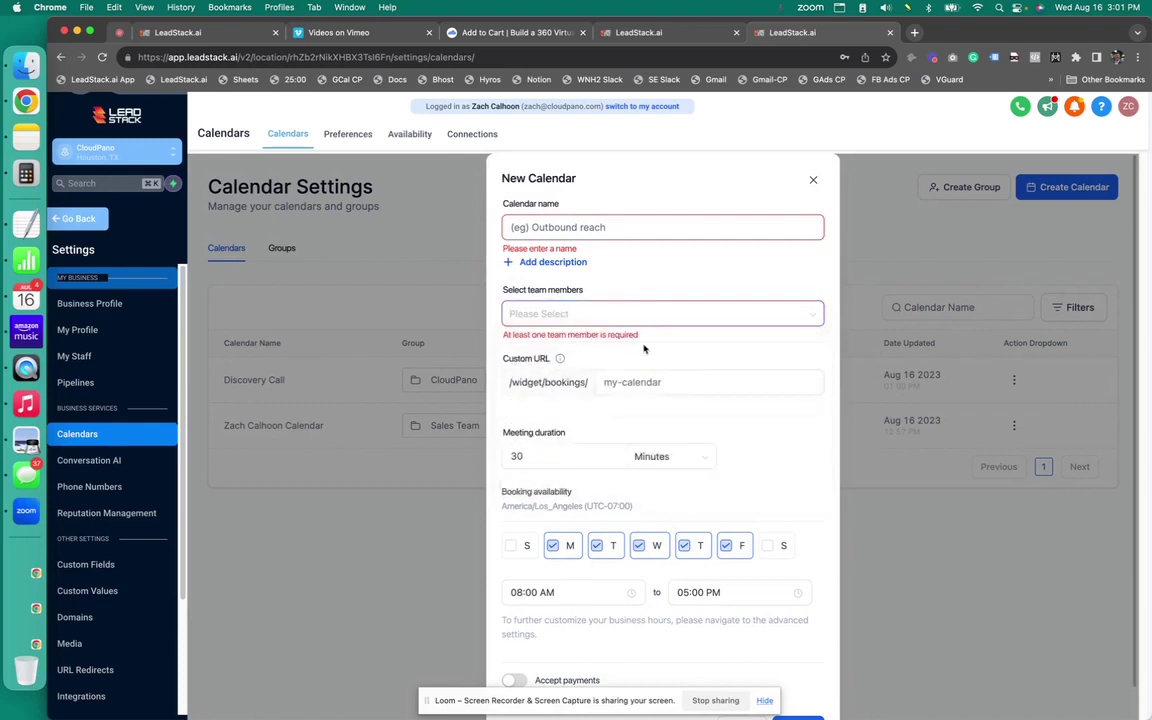
{"action": "scroll", "coordinate": [644, 349], "scroll_direction": "down", "scroll_amount": 2}
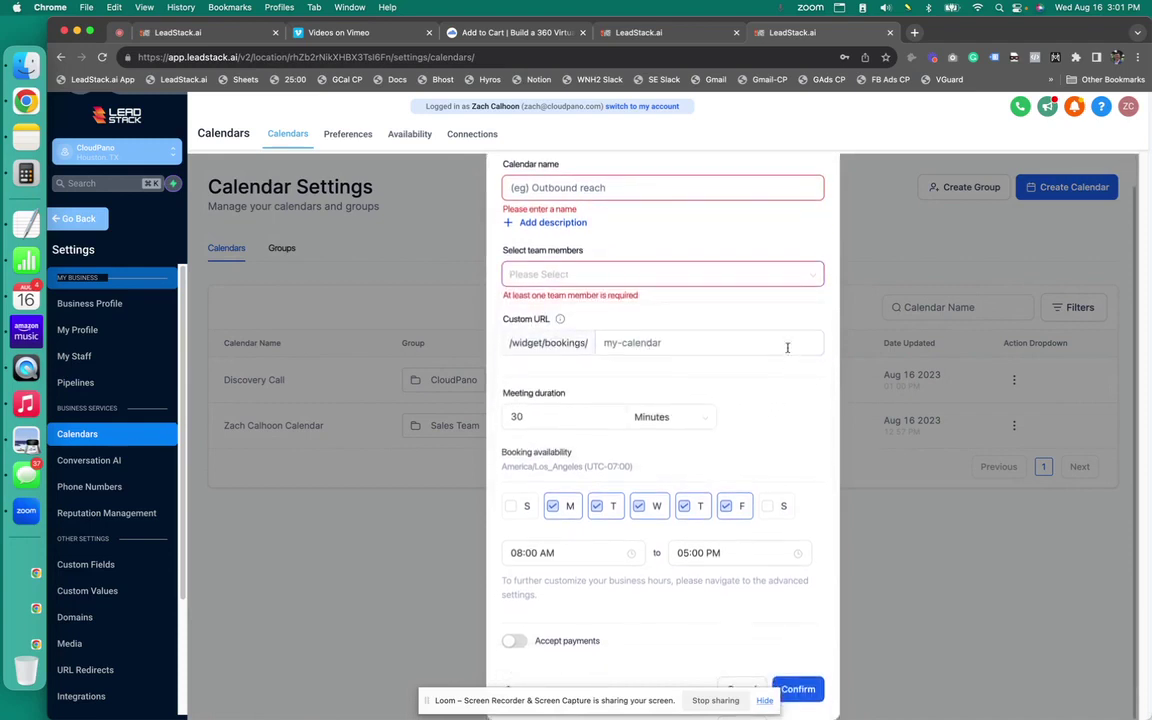
{"action": "scroll", "coordinate": [704, 242], "scroll_direction": "up", "scroll_amount": 2}
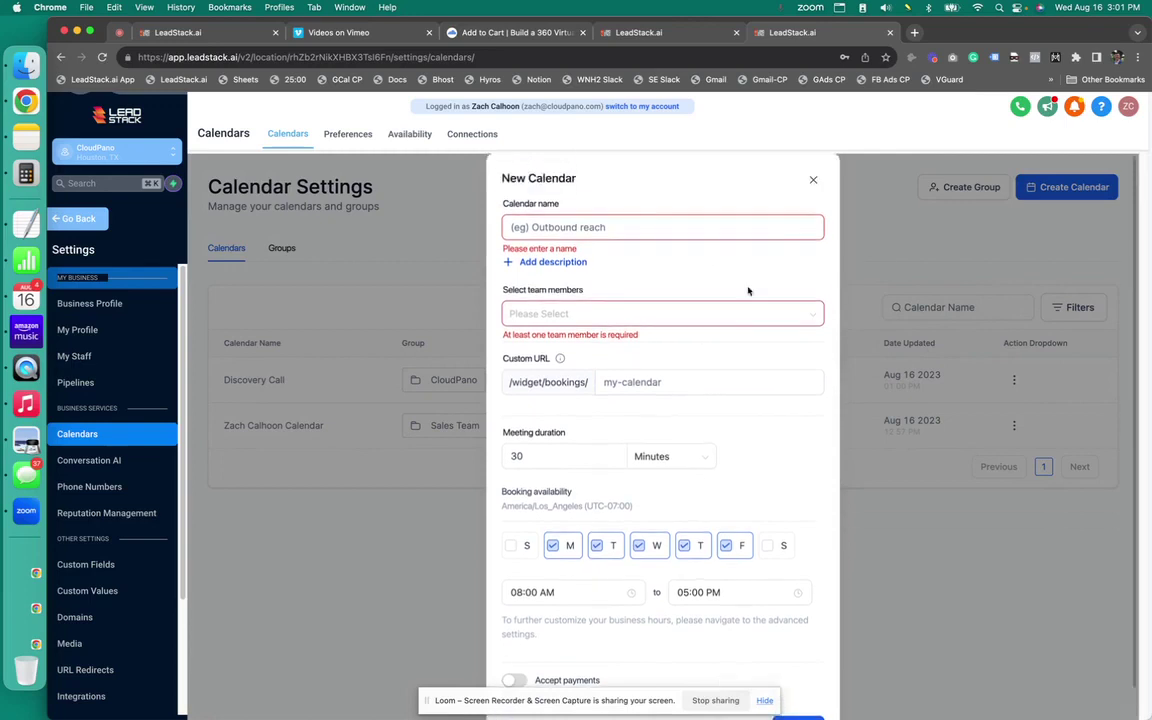
{"action": "left_click", "coordinate": [812, 181]}
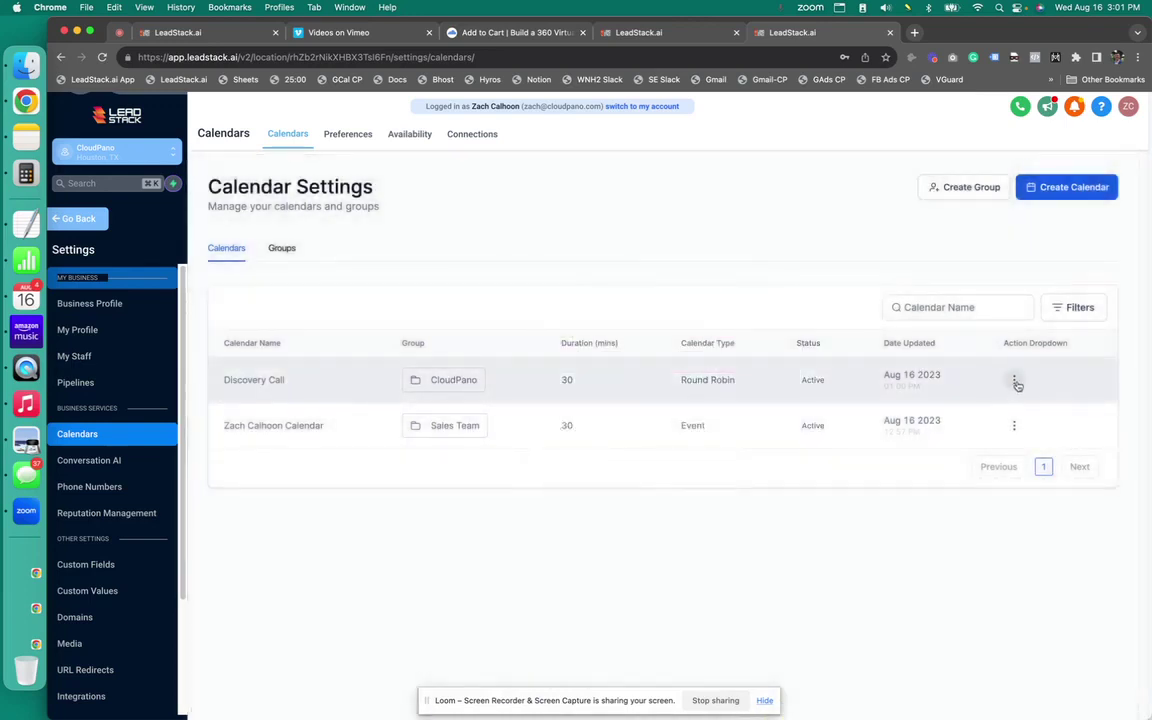
Edit the Discovery Call calendar and switch the last team member on Custom location to Zoom
{"action": "left_click", "coordinate": [1015, 382]}
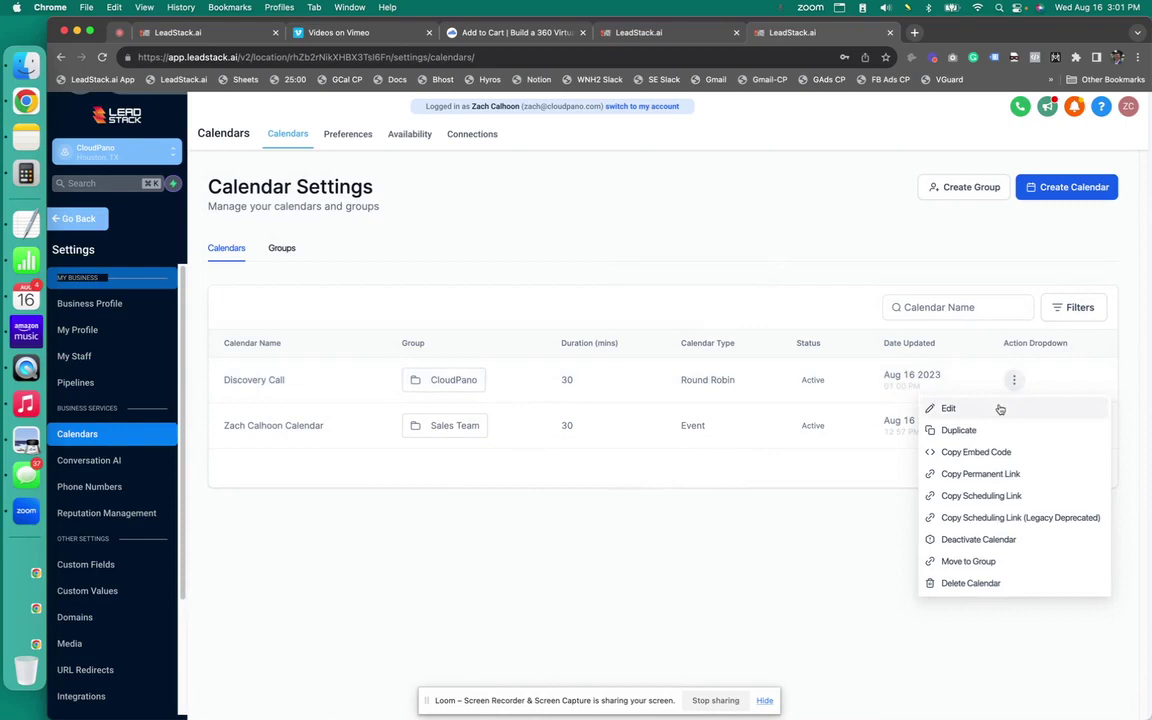
{"action": "left_click", "coordinate": [950, 407]}
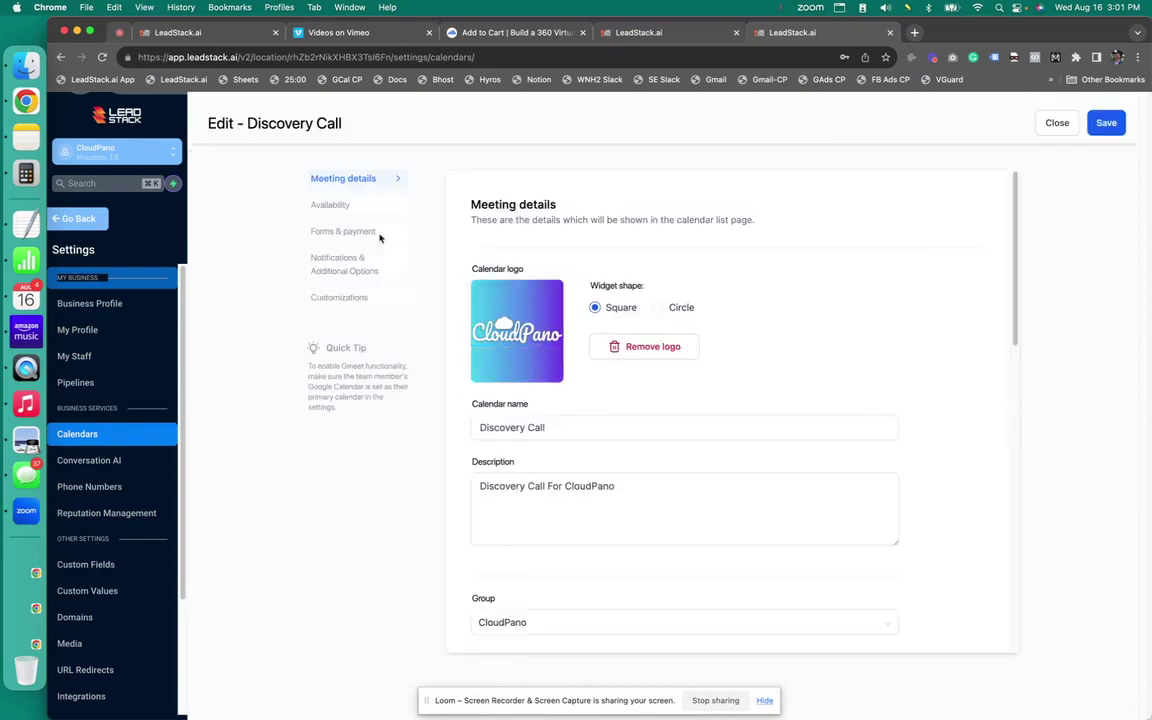
{"action": "scroll", "coordinate": [627, 476], "scroll_direction": "down", "scroll_amount": 5}
{"action": "scroll", "coordinate": [628, 480], "scroll_direction": "down", "scroll_amount": 5}
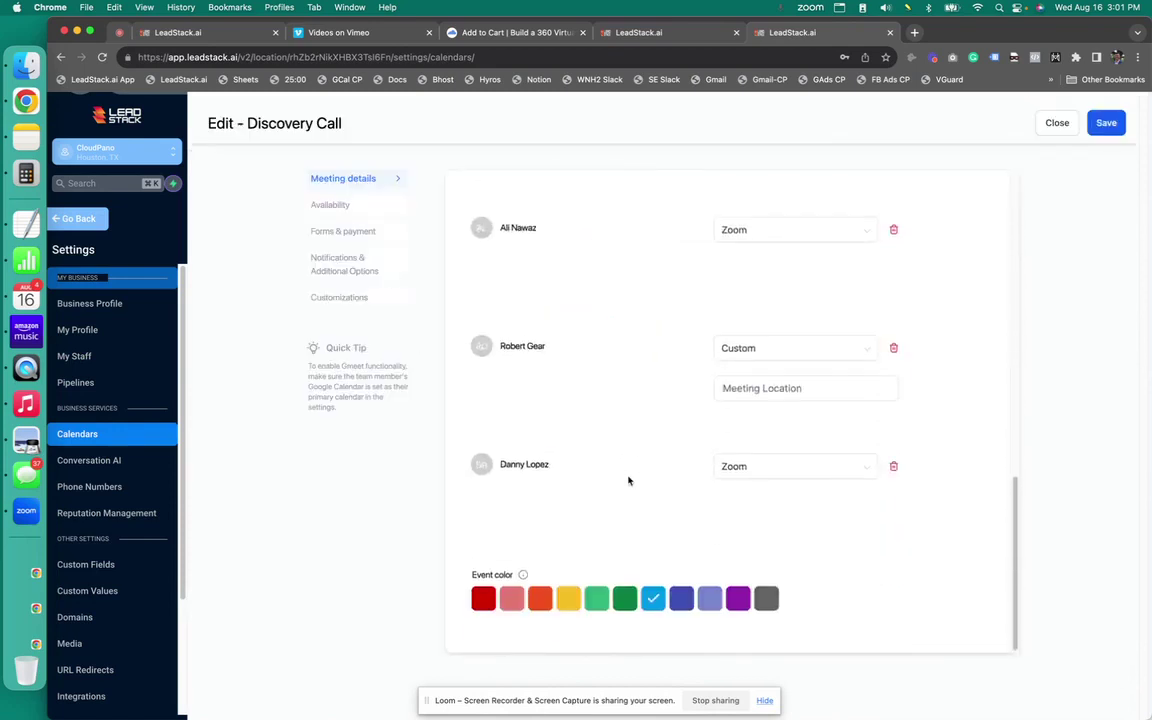
{"action": "scroll", "coordinate": [627, 481], "scroll_direction": "up", "scroll_amount": 3}
{"action": "scroll", "coordinate": [580, 416], "scroll_direction": "down", "scroll_amount": 3}
{"action": "scroll", "coordinate": [580, 416], "scroll_direction": "up", "scroll_amount": 3}
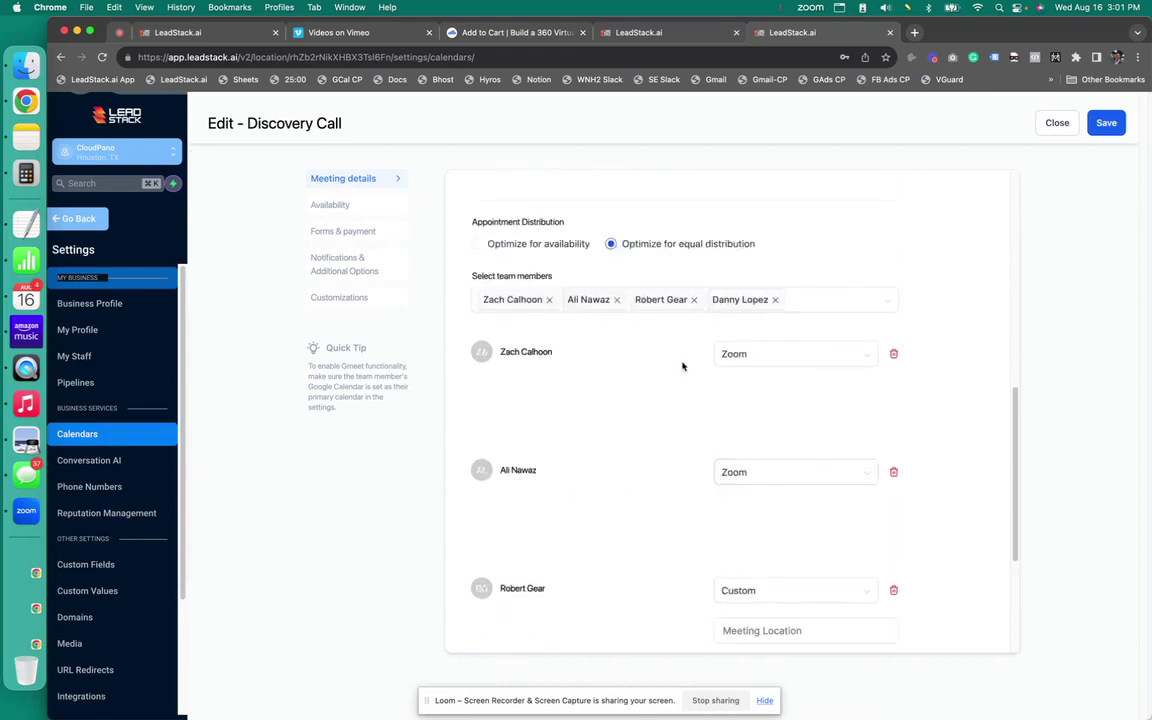
{"action": "scroll", "coordinate": [680, 500], "scroll_direction": "down", "scroll_amount": 2}
{"action": "left_click", "coordinate": [784, 396]}
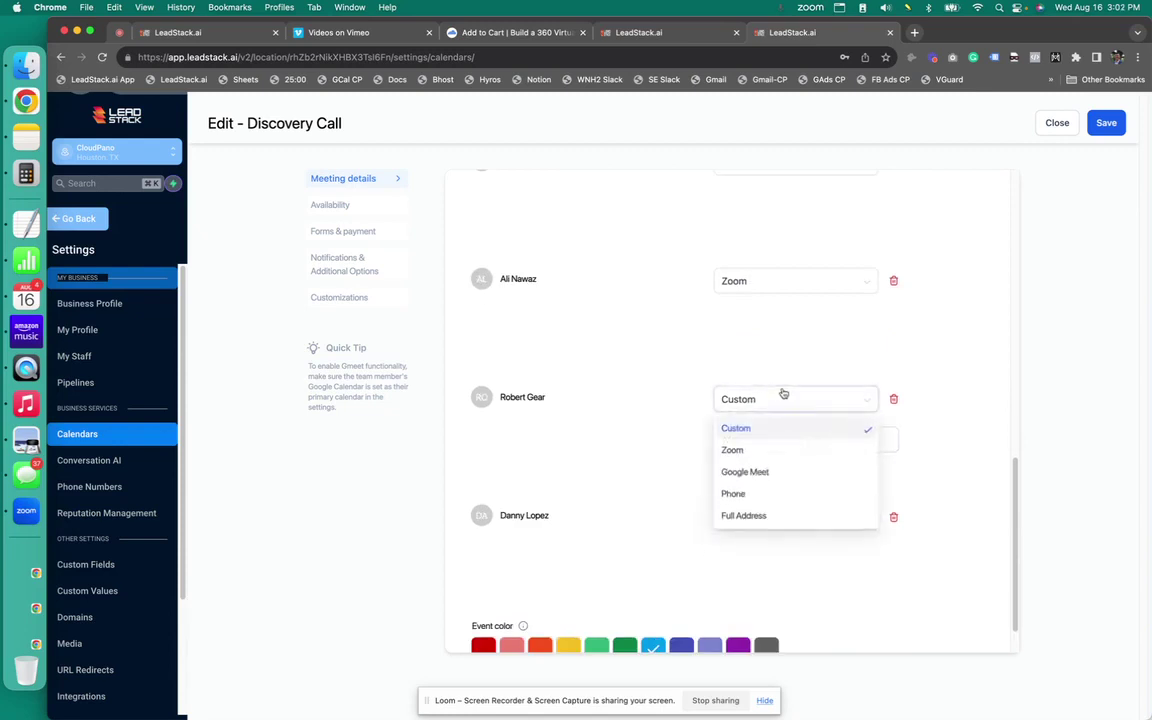
{"action": "left_click", "coordinate": [759, 452]}
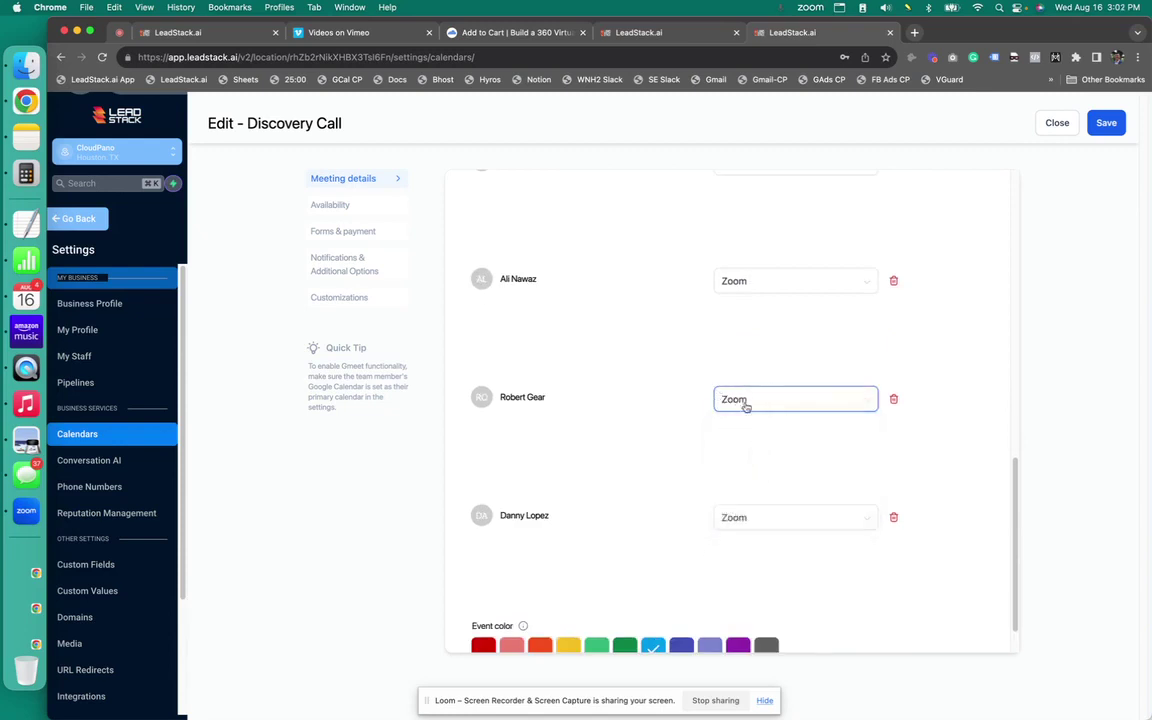
Save the location change, then review availability, forms and payment, and notifications, keeping Acknowledgement email
{"action": "left_click", "coordinate": [1106, 122]}
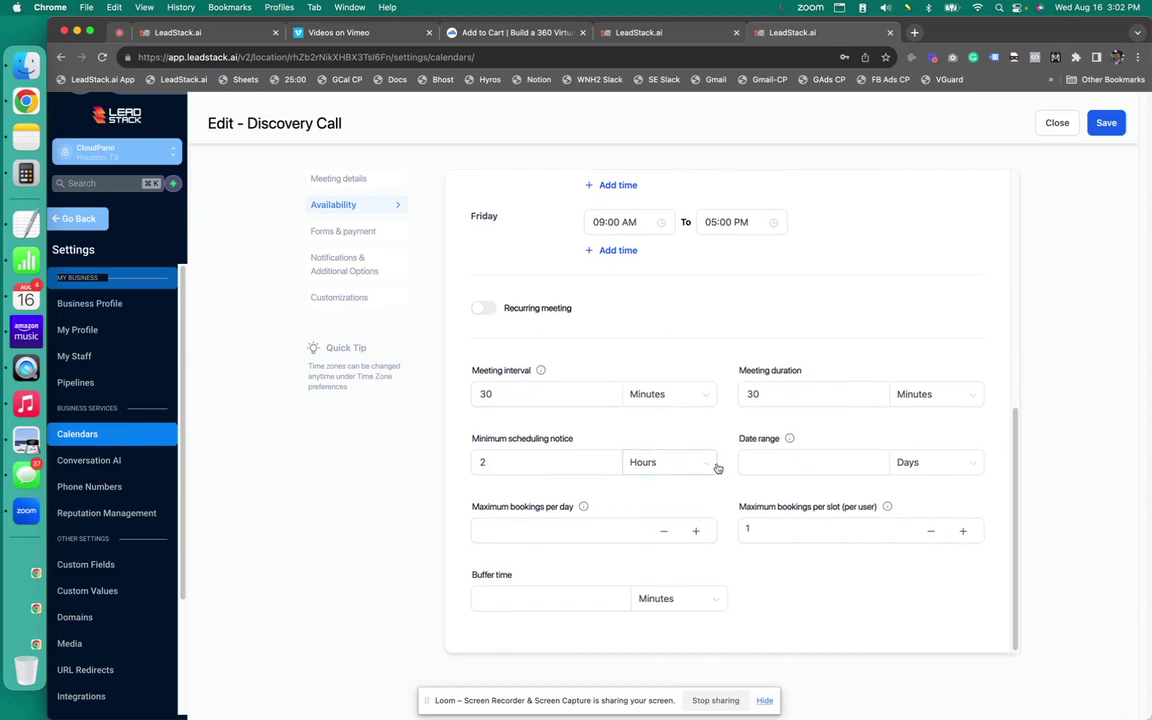
{"action": "scroll", "coordinate": [717, 465], "scroll_direction": "up", "scroll_amount": 8}
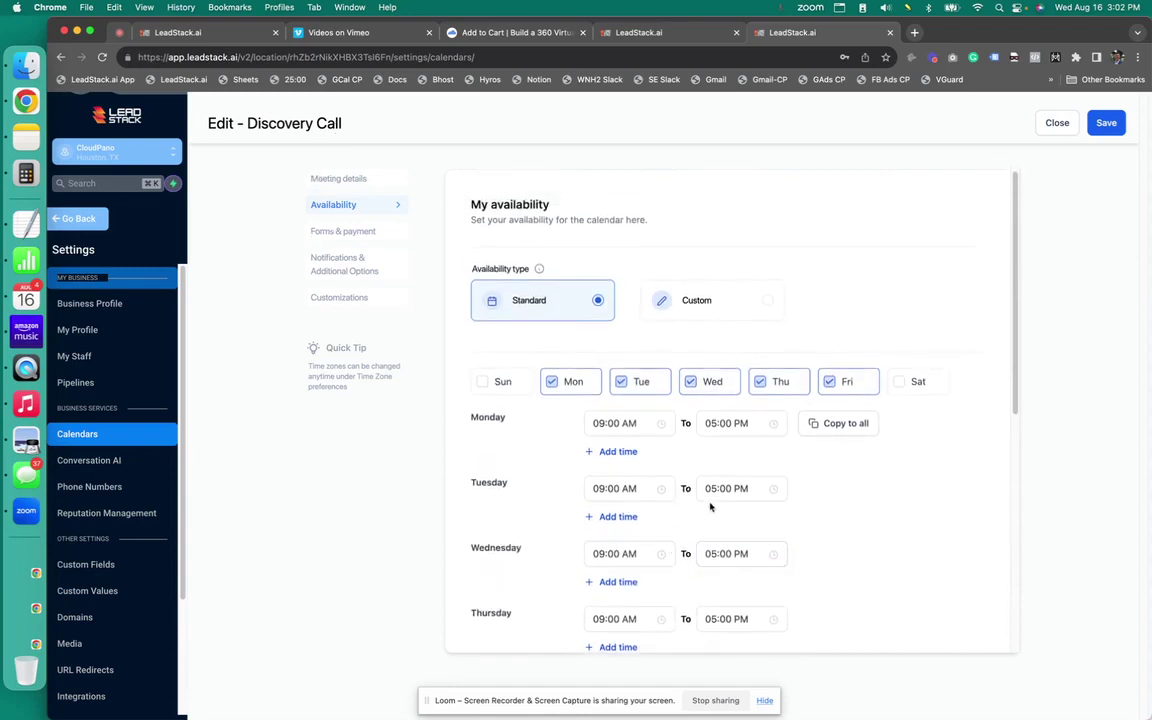
{"action": "scroll", "coordinate": [705, 418], "scroll_direction": "down", "scroll_amount": 5}
{"action": "scroll", "coordinate": [707, 418], "scroll_direction": "down", "scroll_amount": 3}
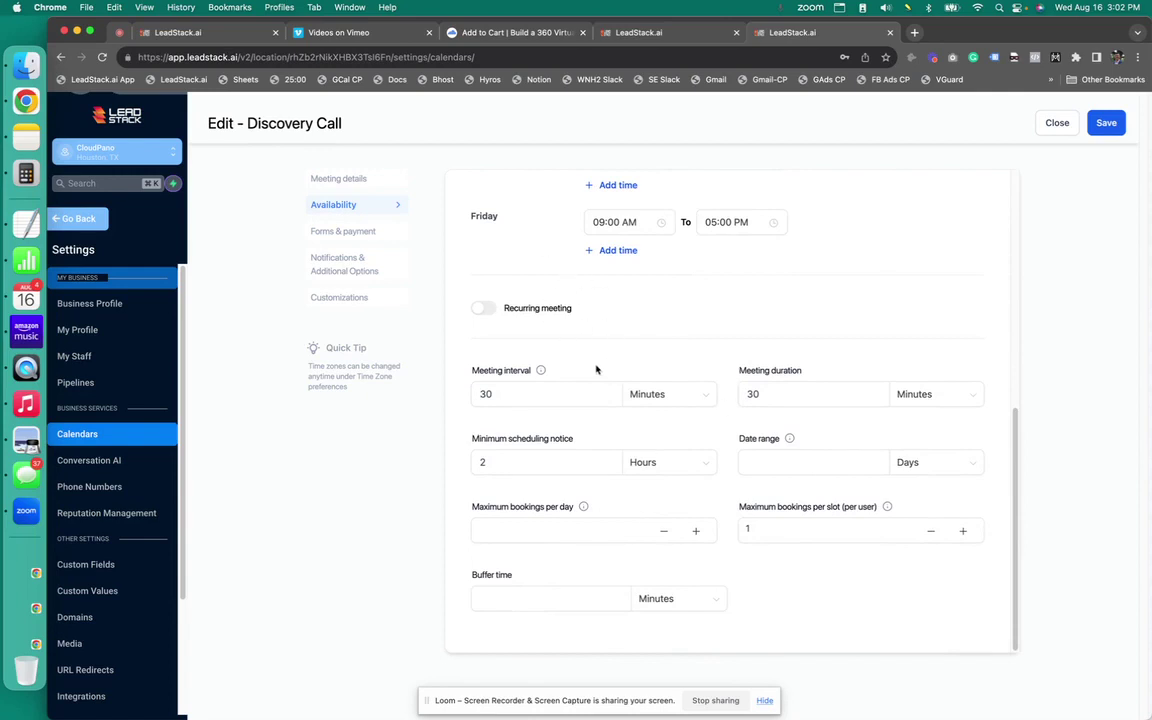
{"action": "left_click", "coordinate": [348, 232]}
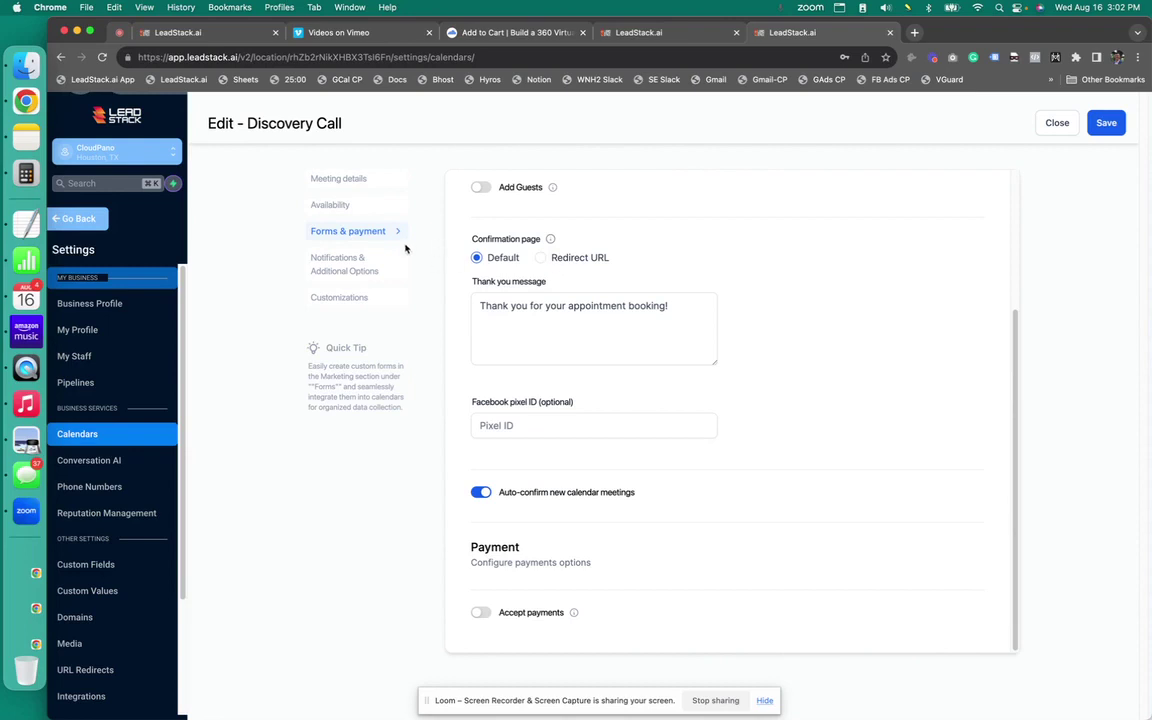
{"action": "left_click", "coordinate": [320, 264]}
{"action": "left_click", "coordinate": [643, 293]}
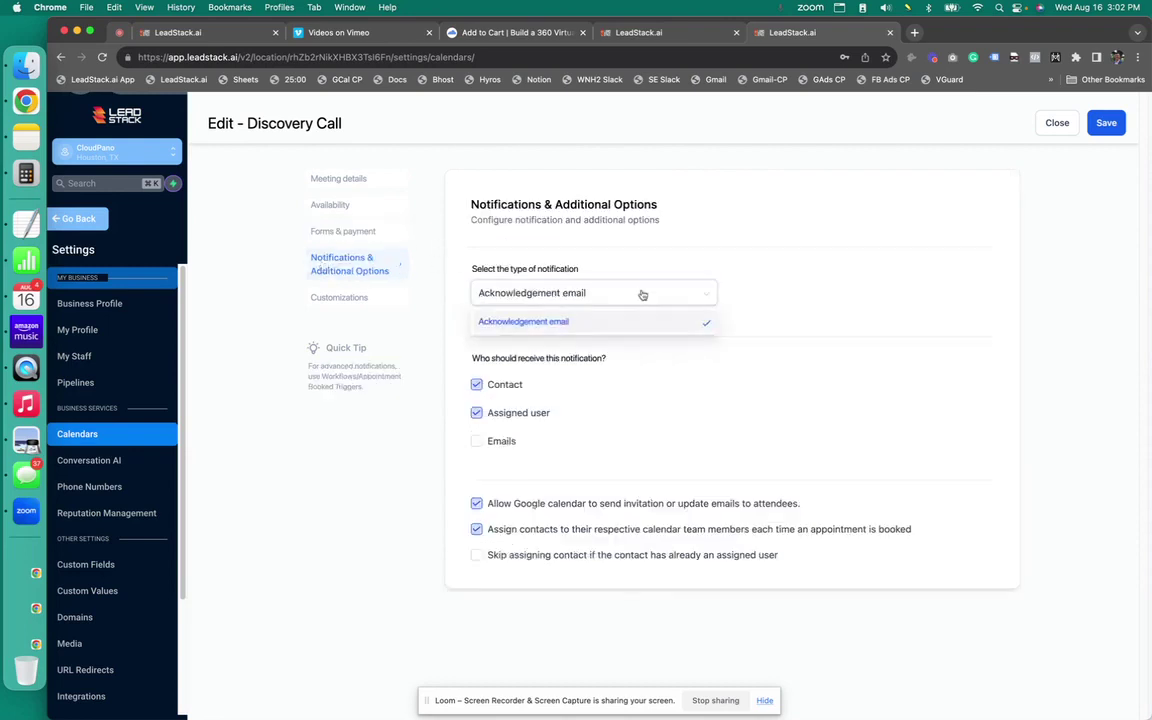
{"action": "left_click", "coordinate": [640, 322]}
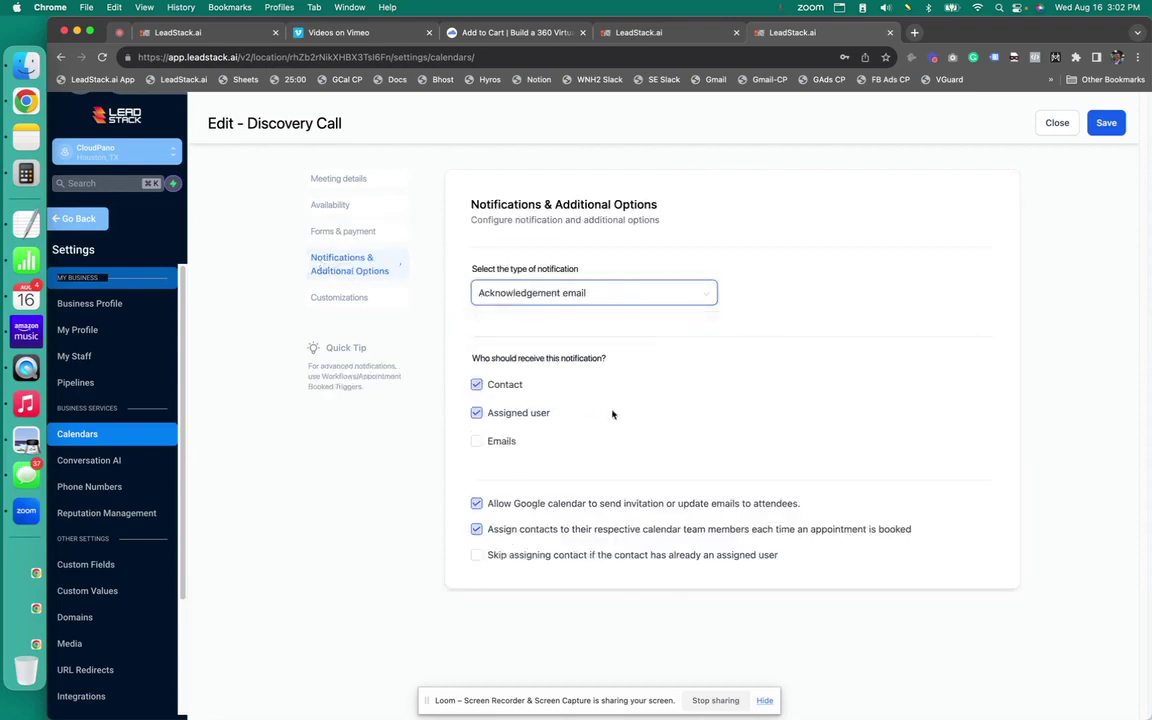
Review the Customizations settings and Additional notes, then save the Discovery Call calendar
{"action": "left_click", "coordinate": [338, 296]}
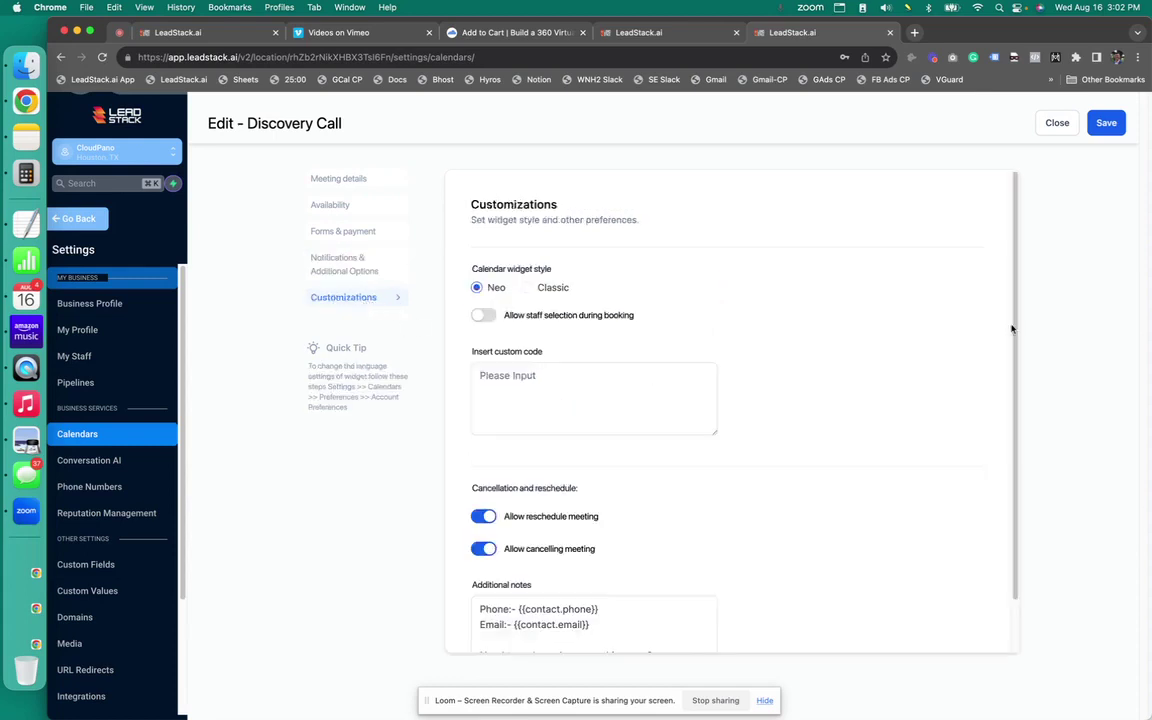
{"action": "scroll", "coordinate": [850, 407], "scroll_direction": "down", "scroll_amount": 2}
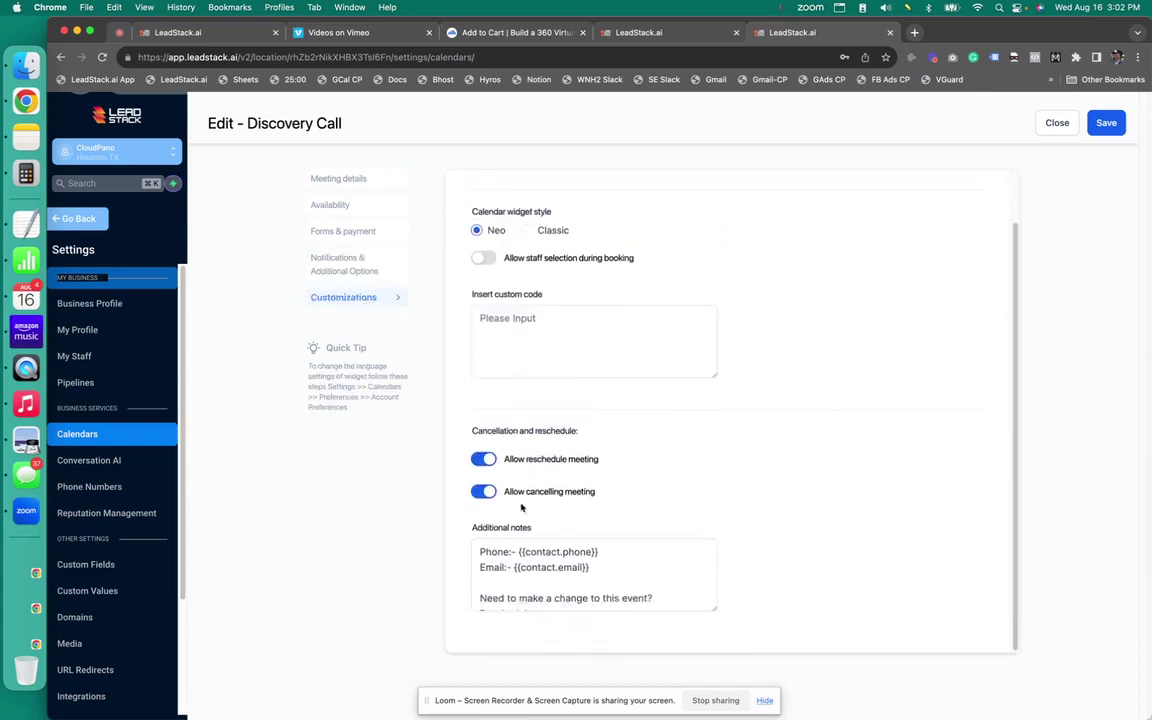
{"action": "scroll", "coordinate": [814, 480], "scroll_direction": "up", "scroll_amount": 2}
{"action": "scroll", "coordinate": [750, 535], "scroll_direction": "down", "scroll_amount": 2}
{"action": "left_click", "coordinate": [519, 584]}
{"action": "scroll", "coordinate": [638, 355], "scroll_direction": "up", "scroll_amount": 2}
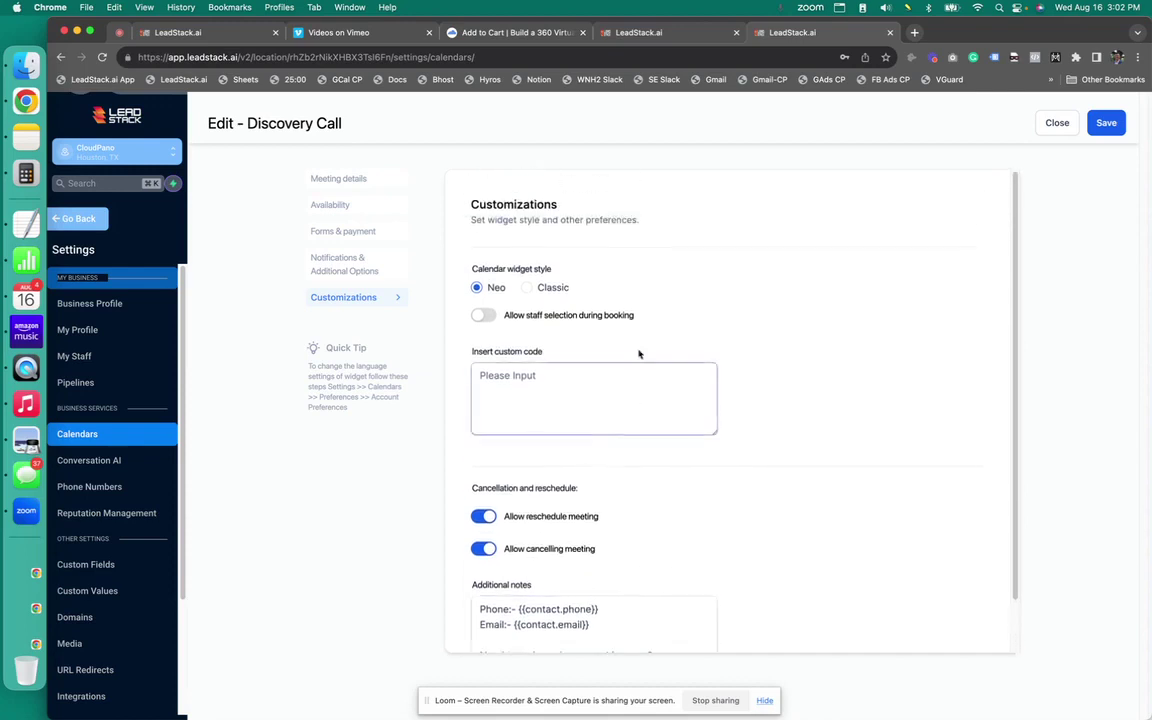
{"action": "left_click", "coordinate": [1104, 124]}
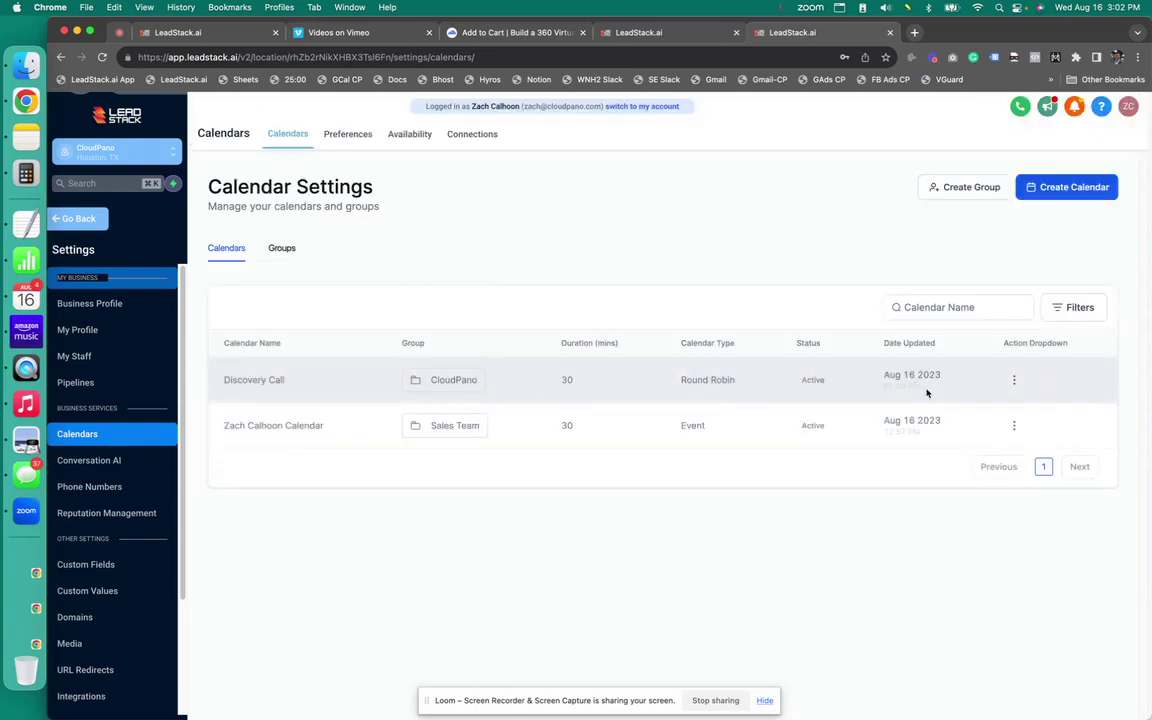
{"action": "left_click", "coordinate": [472, 134]}
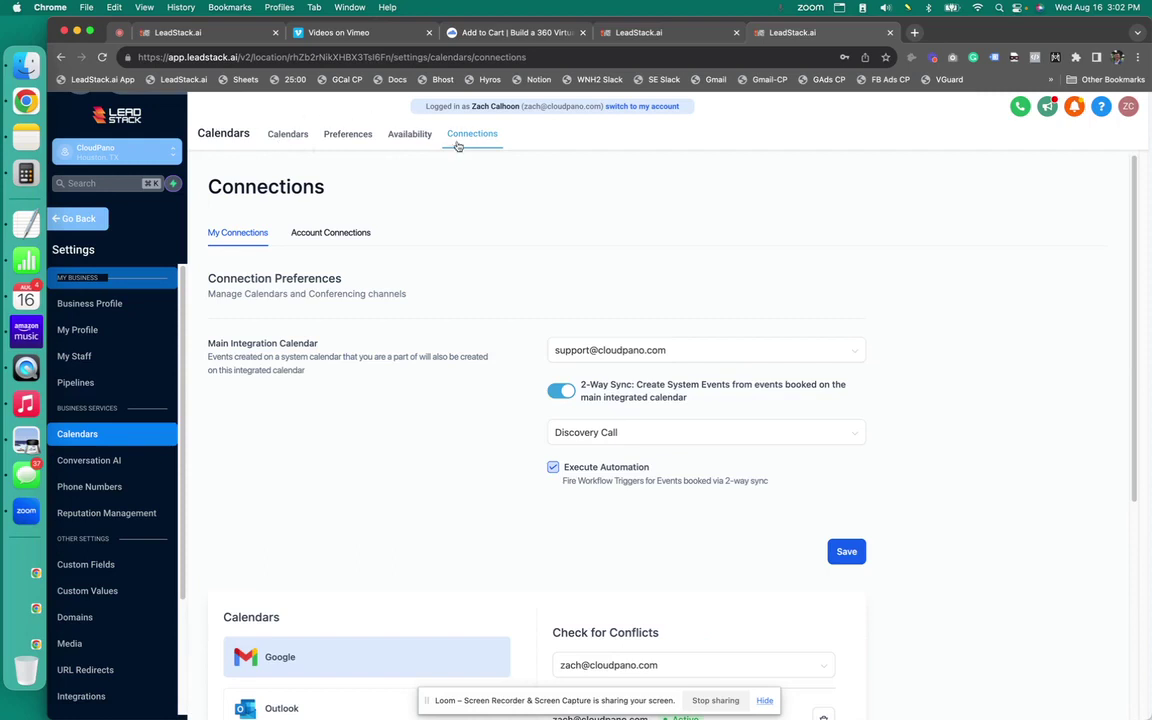
{"action": "scroll", "coordinate": [463, 429], "scroll_direction": "down", "scroll_amount": 3}
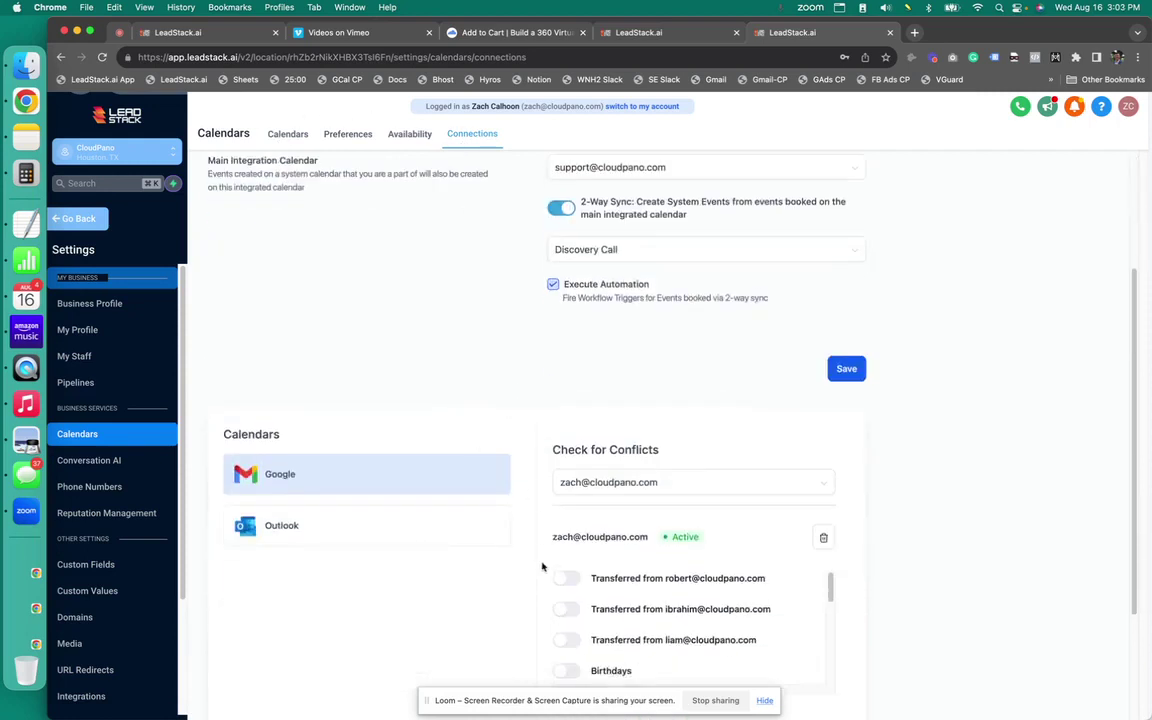
{"action": "scroll", "coordinate": [498, 404], "scroll_direction": "up", "scroll_amount": 1}
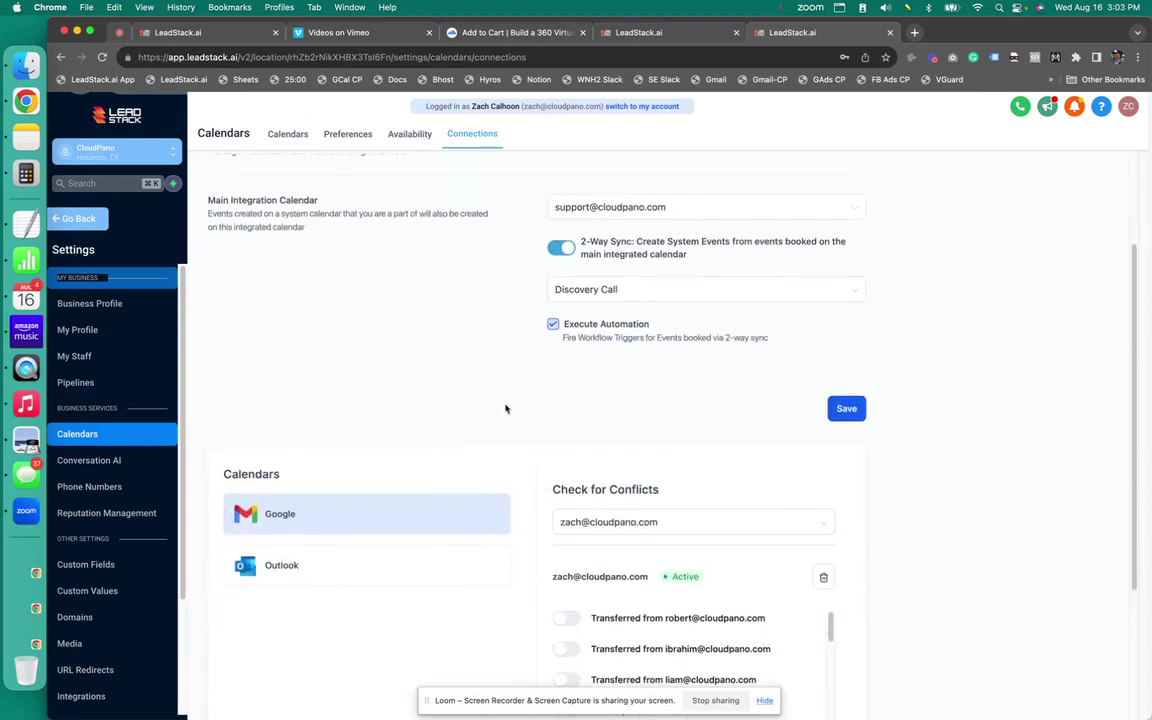
{"action": "scroll", "coordinate": [420, 298], "scroll_direction": "up", "scroll_amount": 1}
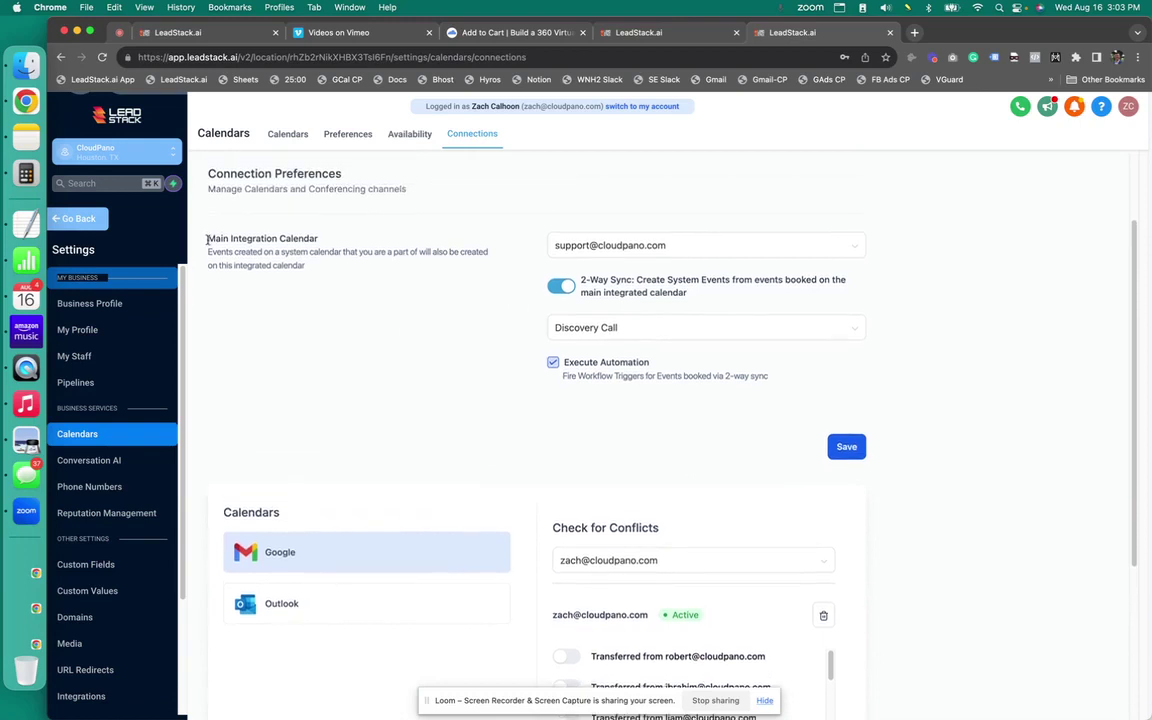
{"action": "left_click_drag", "start_coordinate": [207, 240], "coordinate": [318, 239]}
{"action": "left_click", "coordinate": [698, 249]}
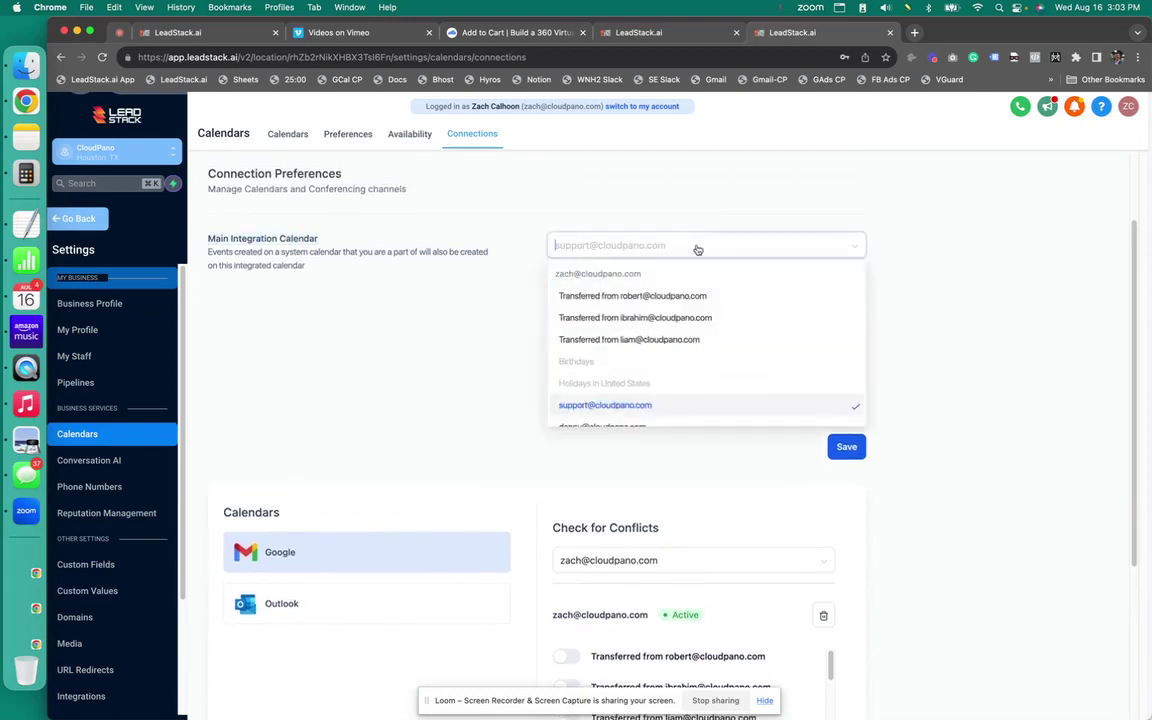
{"action": "left_click", "coordinate": [469, 307]}
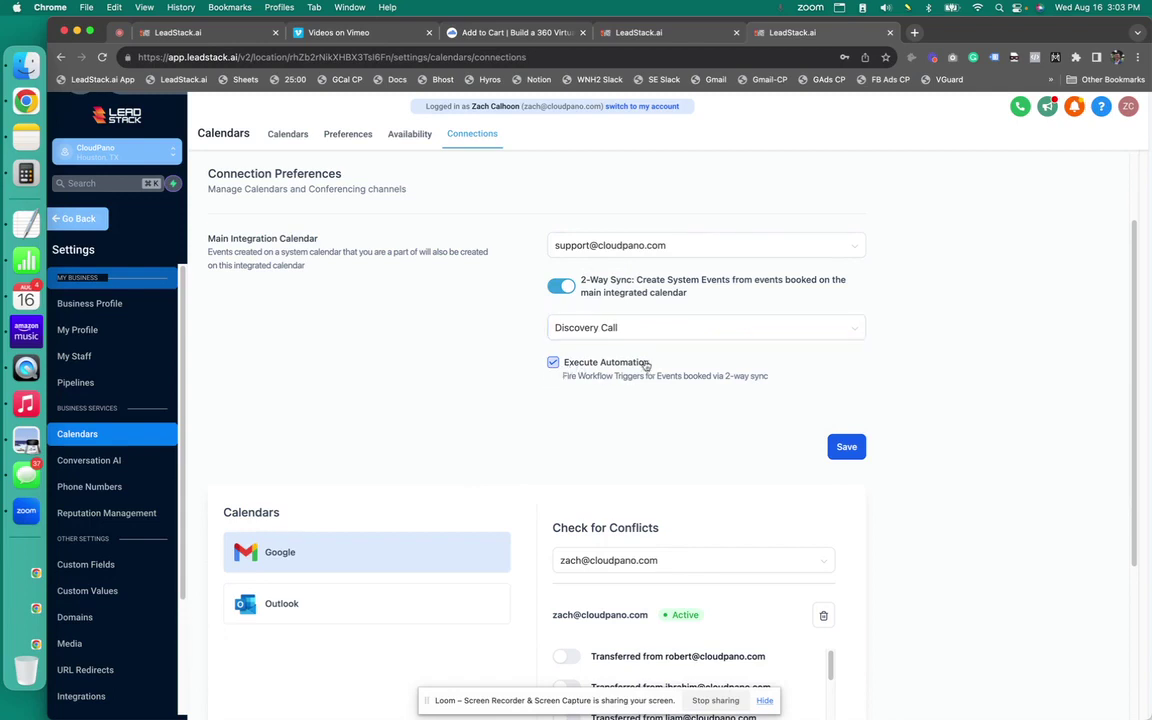
{"action": "scroll", "coordinate": [690, 410], "scroll_direction": "down", "scroll_amount": 5}
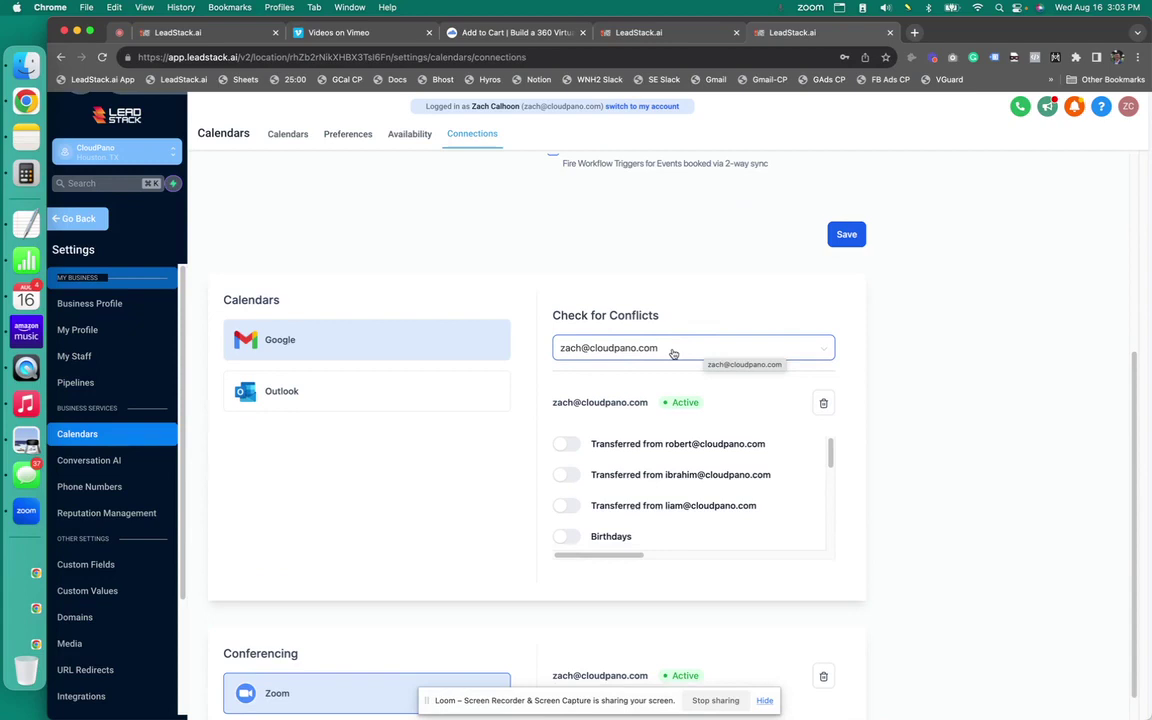
{"action": "scroll", "coordinate": [660, 370], "scroll_direction": "down", "scroll_amount": 1}
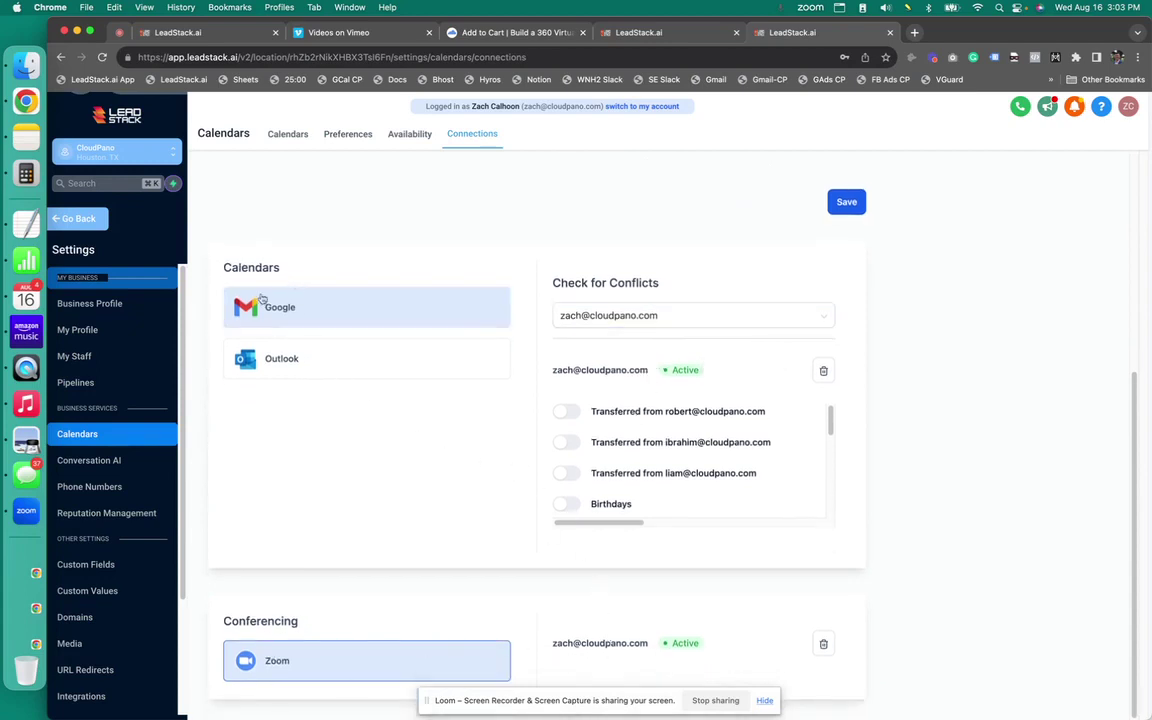
{"action": "scroll", "coordinate": [875, 362], "scroll_direction": "up", "scroll_amount": 1}
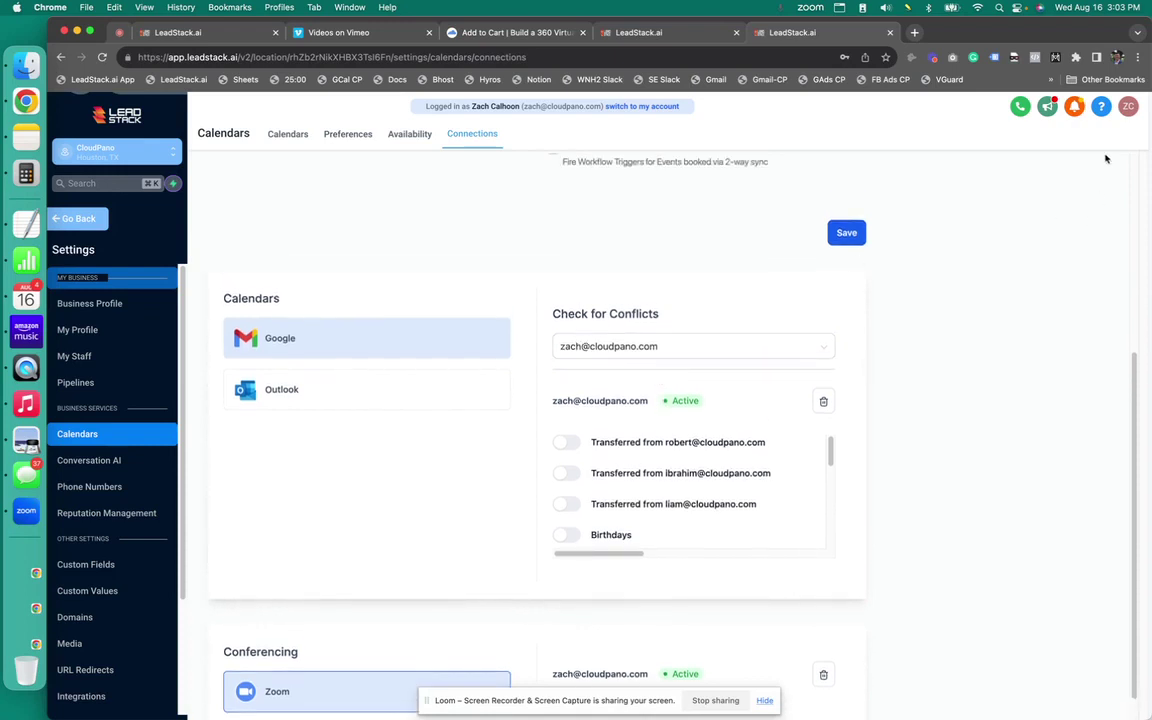
{"action": "left_click", "coordinate": [1128, 111]}
{"action": "left_click_drag", "start_coordinate": [984, 167], "coordinate": [1080, 171]}
{"action": "left_click", "coordinate": [1049, 324]}
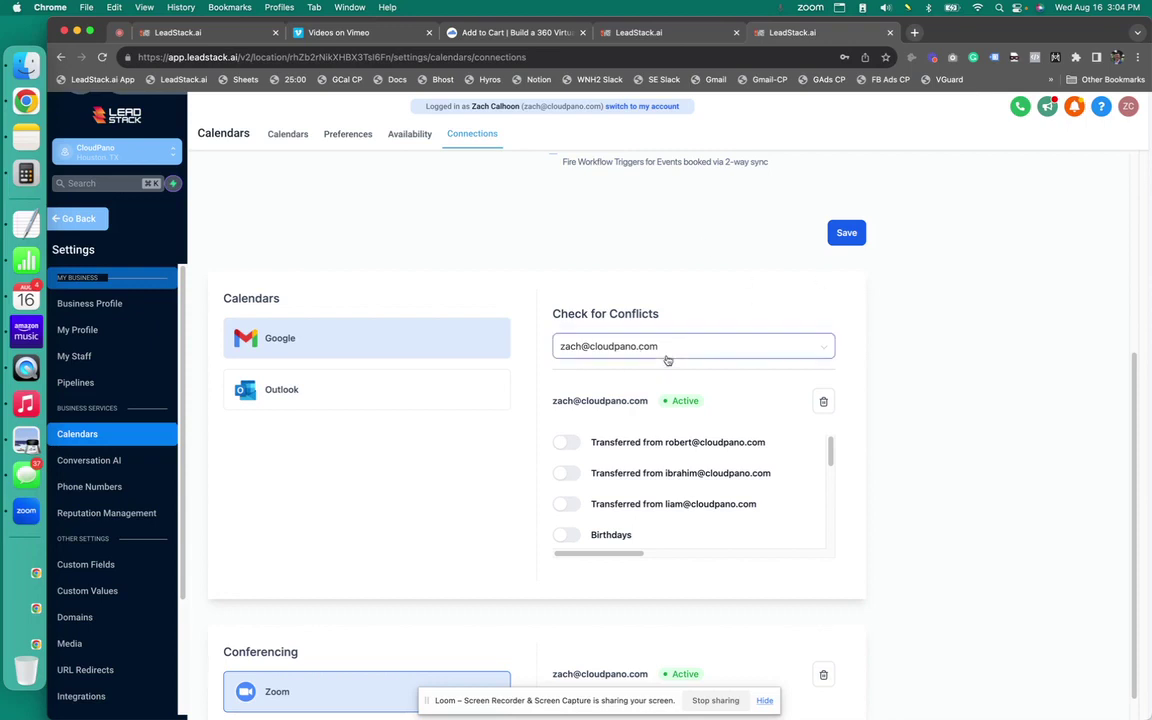
{"action": "scroll", "coordinate": [396, 425], "scroll_direction": "up", "scroll_amount": 1}
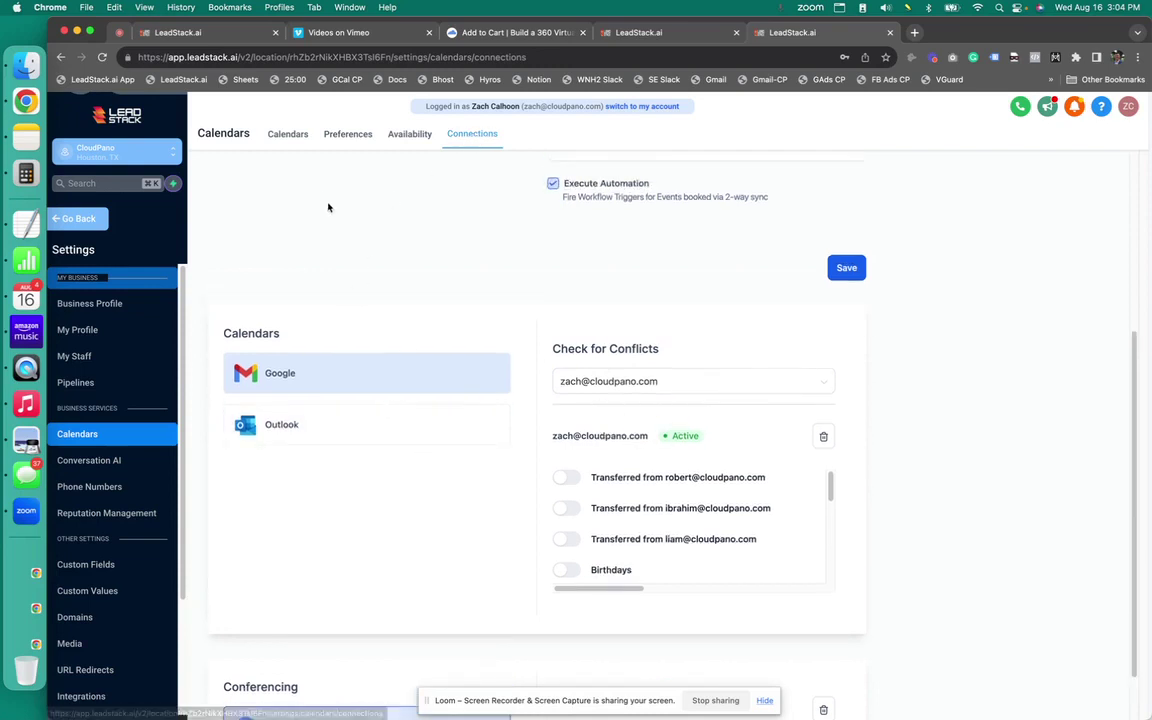
Check My Profile's Zoom integration and Calendar Configuration, then return to the Calendars list
{"action": "left_click", "coordinate": [276, 147]}
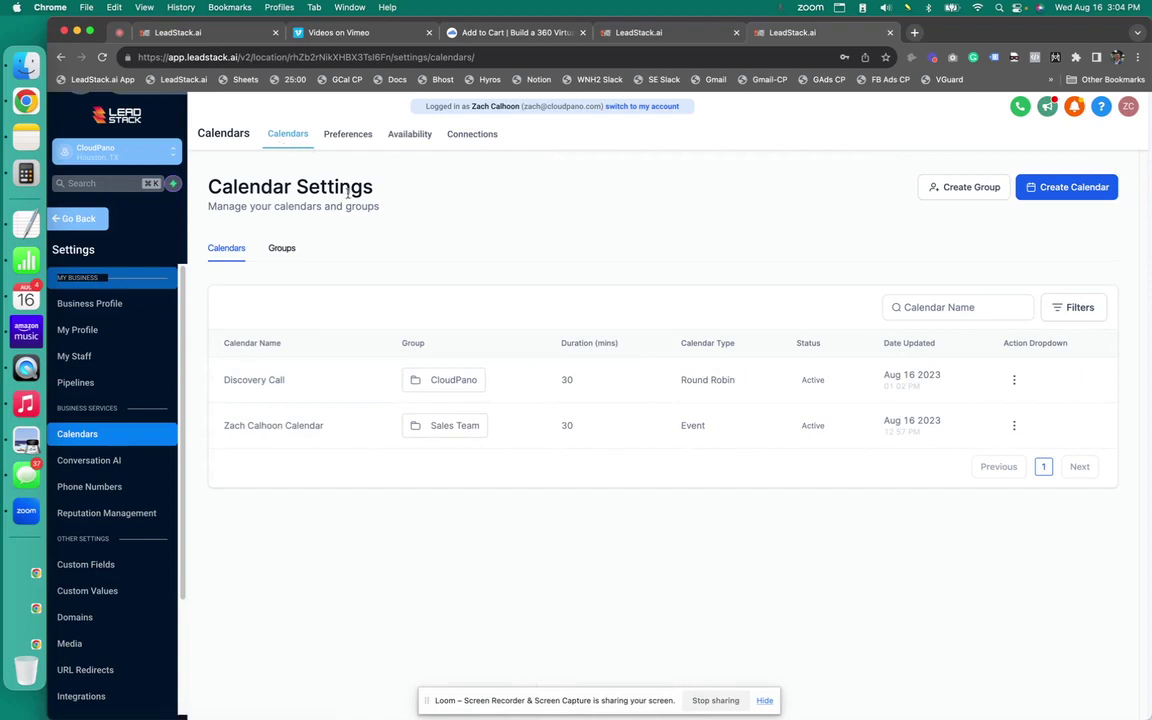
{"action": "left_click", "coordinate": [100, 330]}
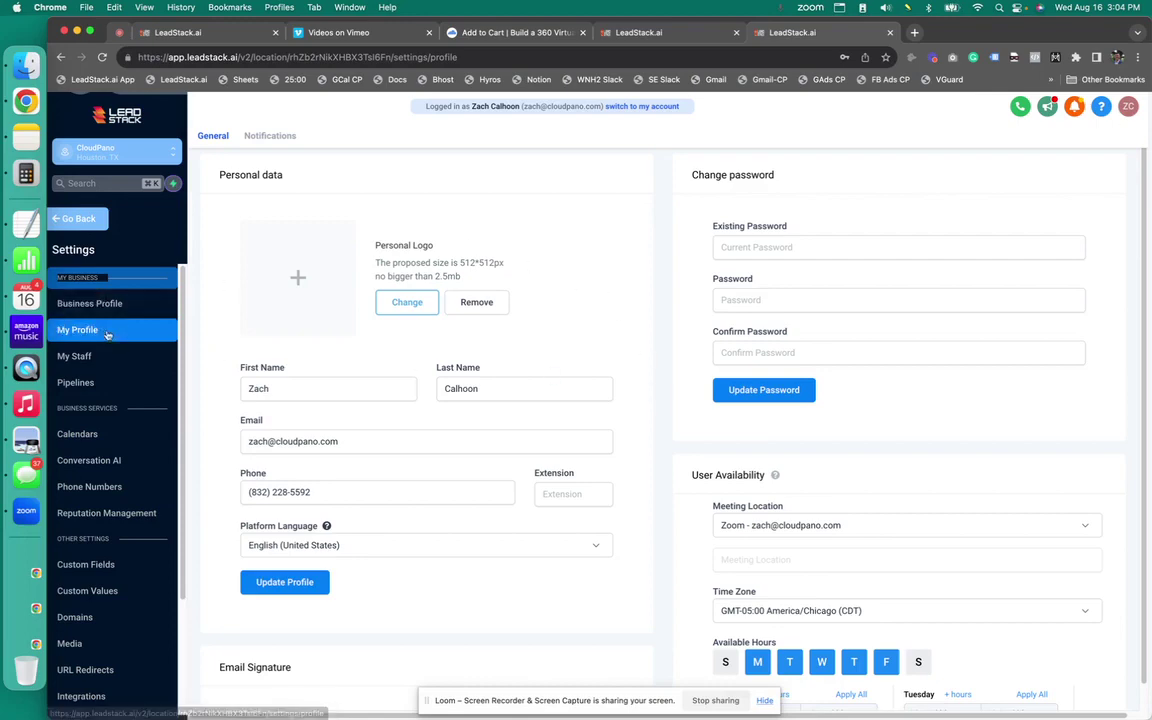
{"action": "scroll", "coordinate": [600, 340], "scroll_direction": "down", "scroll_amount": 5}
{"action": "scroll", "coordinate": [614, 349], "scroll_direction": "down", "scroll_amount": 5}
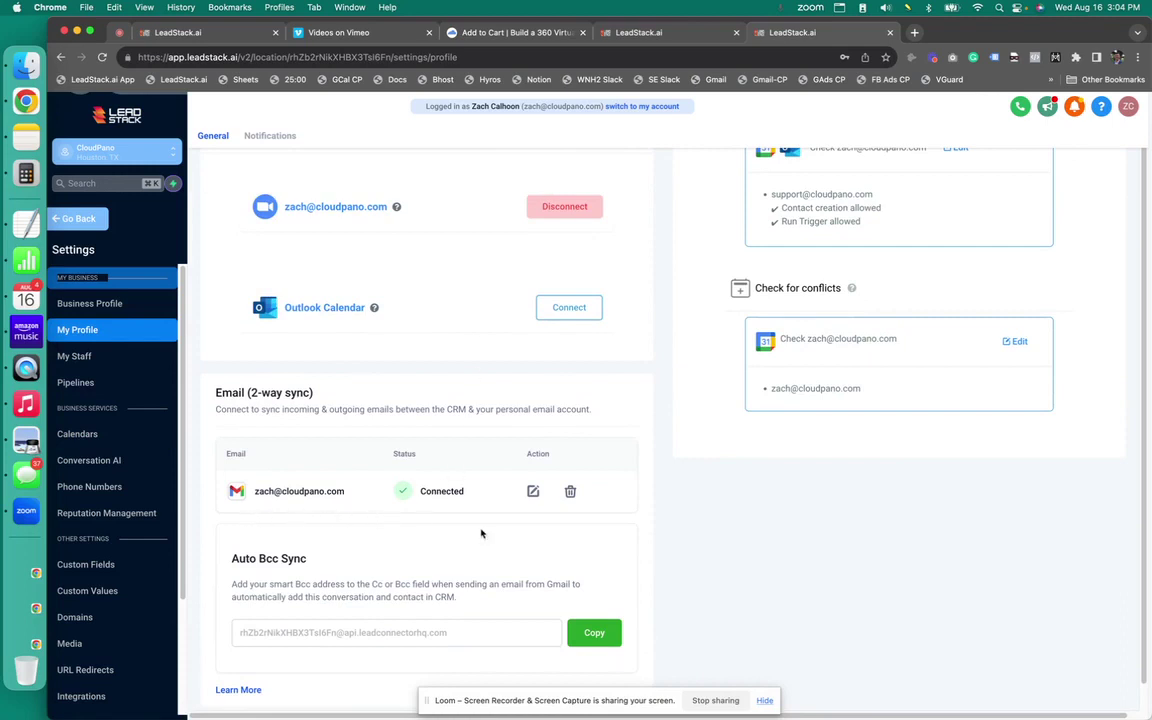
{"action": "scroll", "coordinate": [650, 530], "scroll_direction": "up", "scroll_amount": 2}
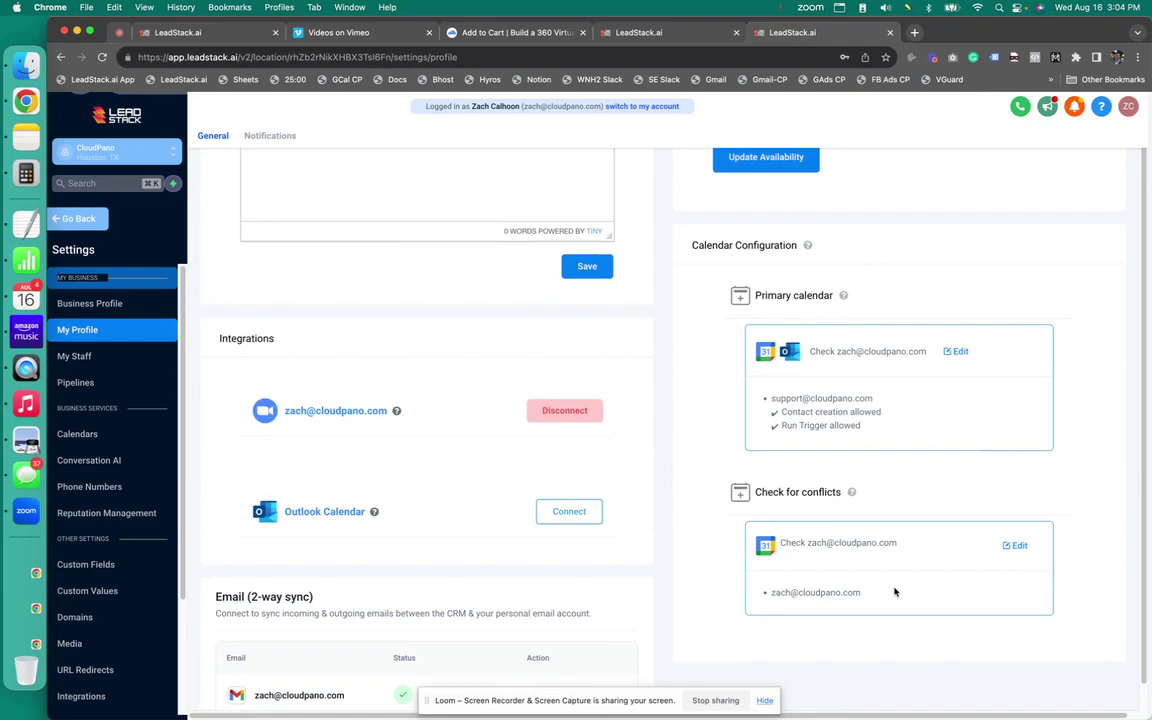
{"action": "scroll", "coordinate": [892, 548], "scroll_direction": "up", "scroll_amount": 3}
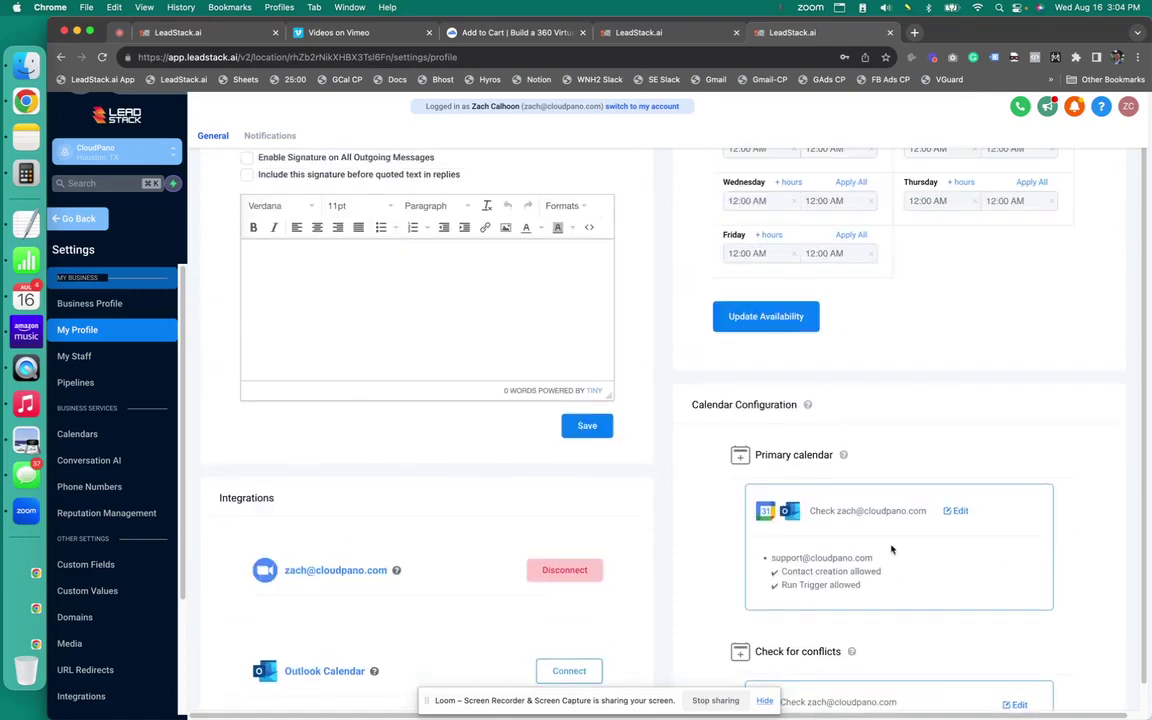
{"action": "scroll", "coordinate": [892, 548], "scroll_direction": "up", "scroll_amount": 2}
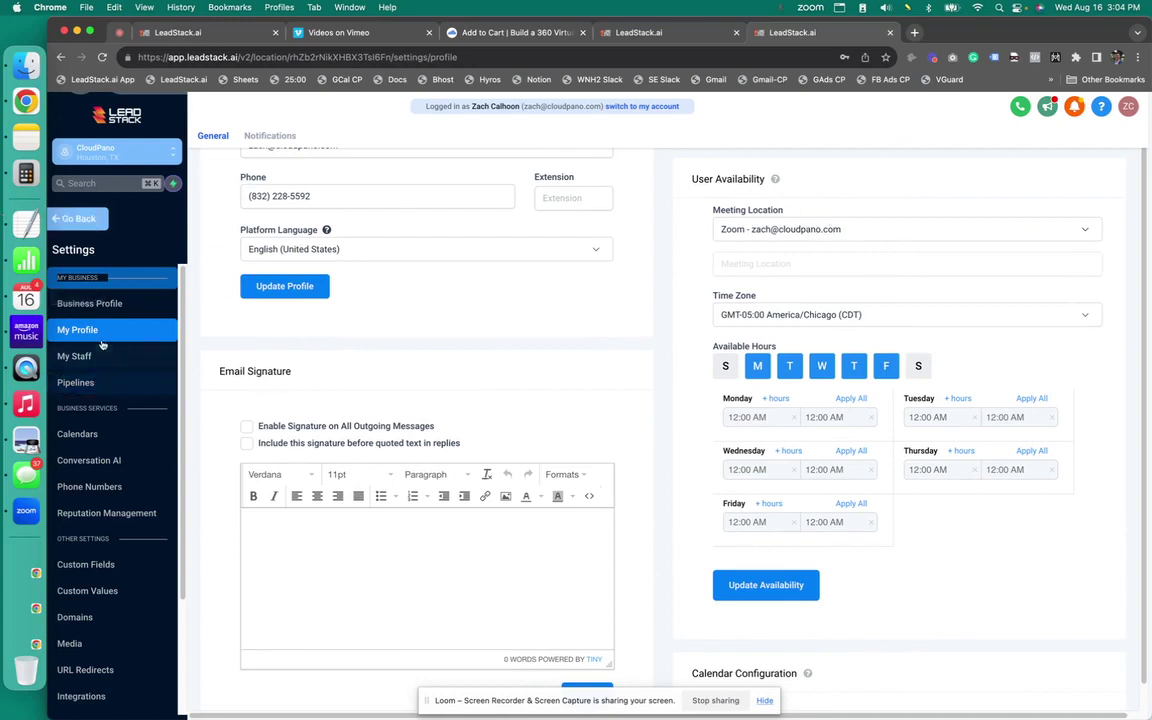
{"action": "left_click", "coordinate": [82, 434]}
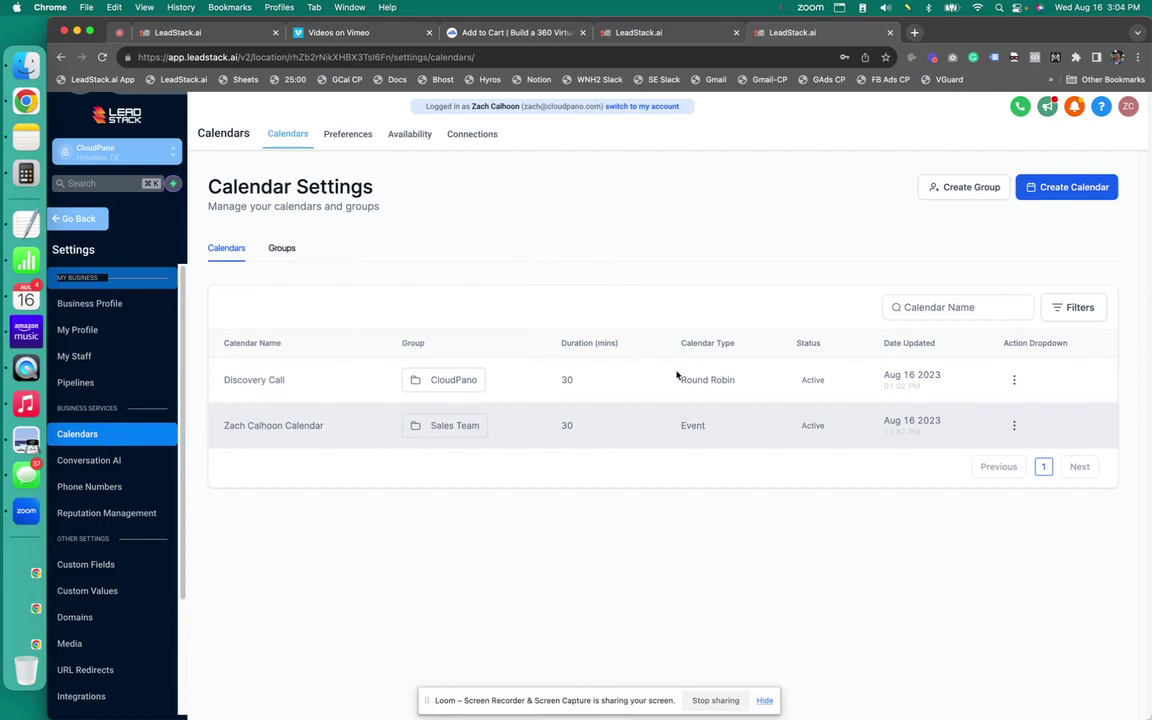
{"action": "left_click", "coordinate": [483, 139]}
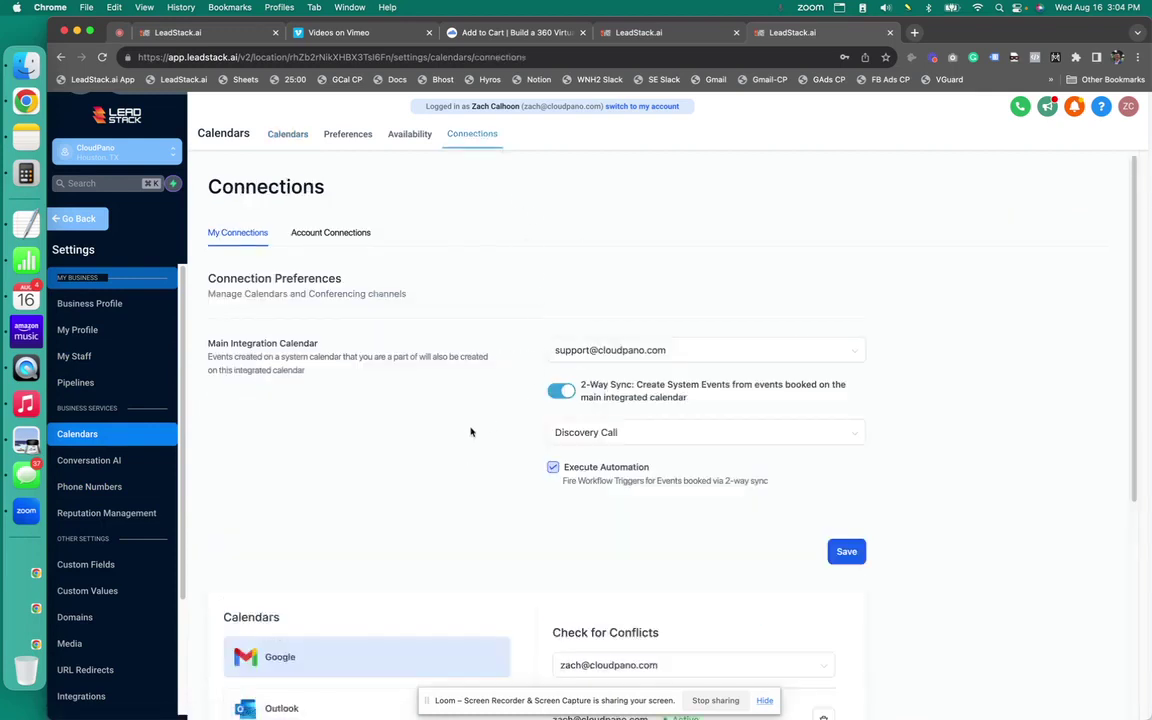
{"action": "scroll", "coordinate": [466, 421], "scroll_direction": "down", "scroll_amount": 3}
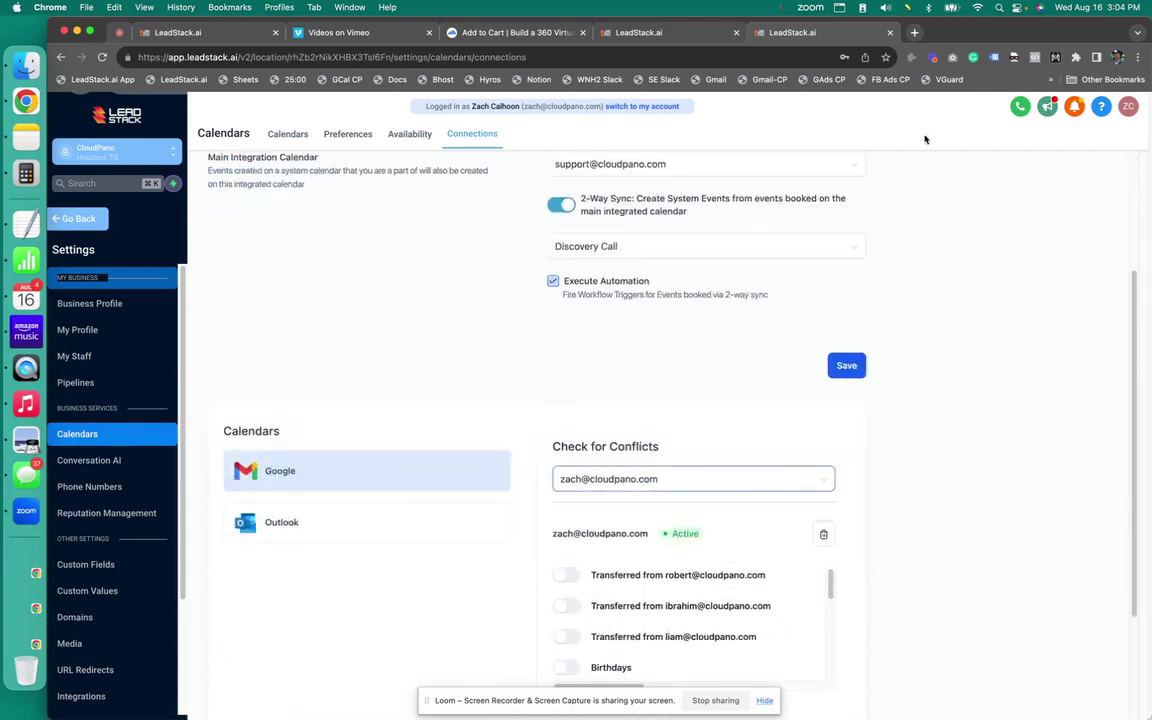
{"action": "left_click", "coordinate": [1128, 107]}
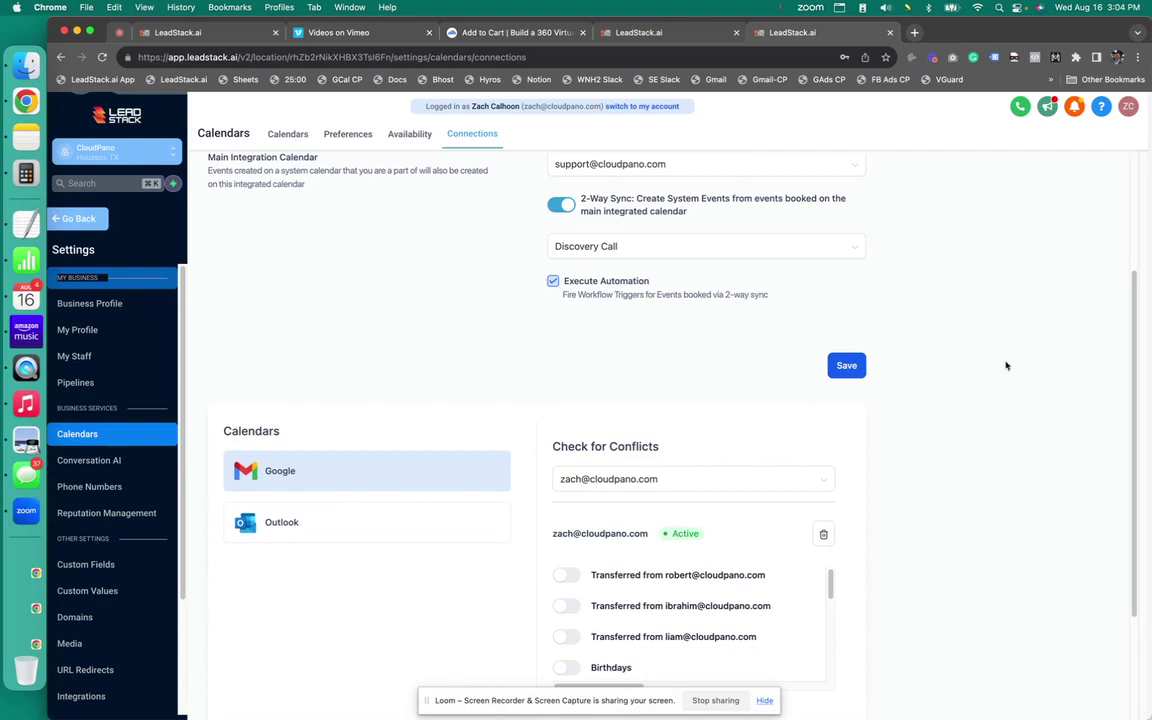
{"action": "scroll", "coordinate": [620, 460], "scroll_direction": "down", "scroll_amount": 3}
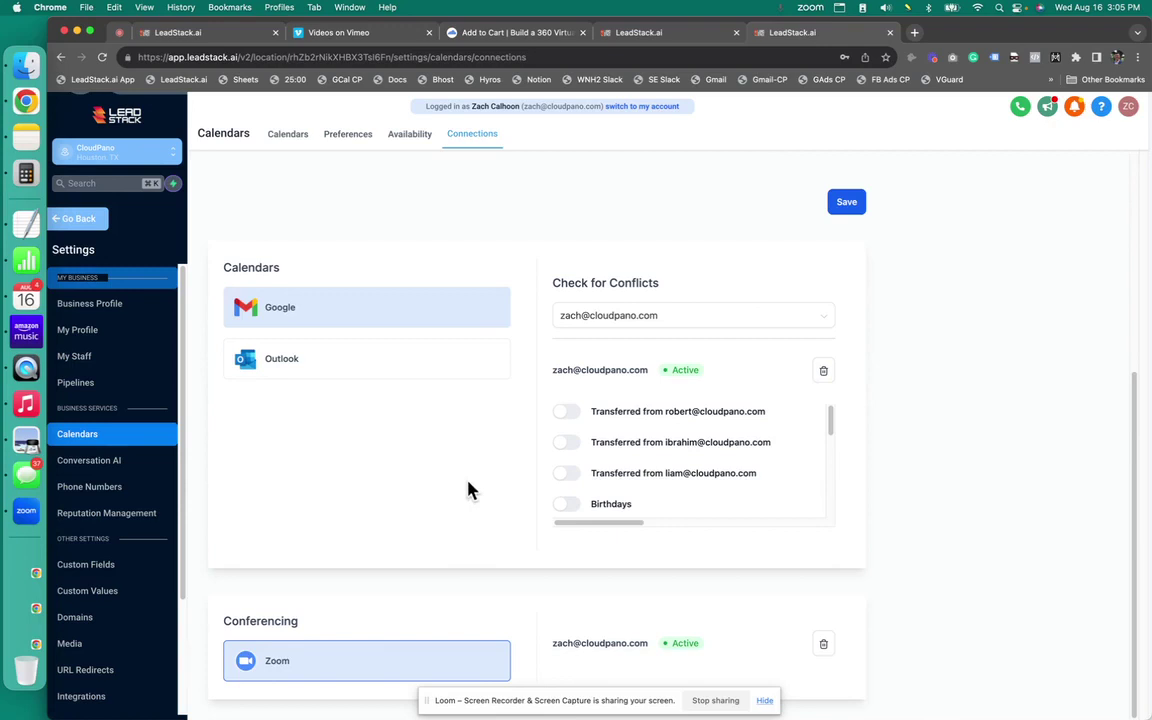
{"action": "scroll", "coordinate": [455, 480], "scroll_direction": "up", "scroll_amount": 4}
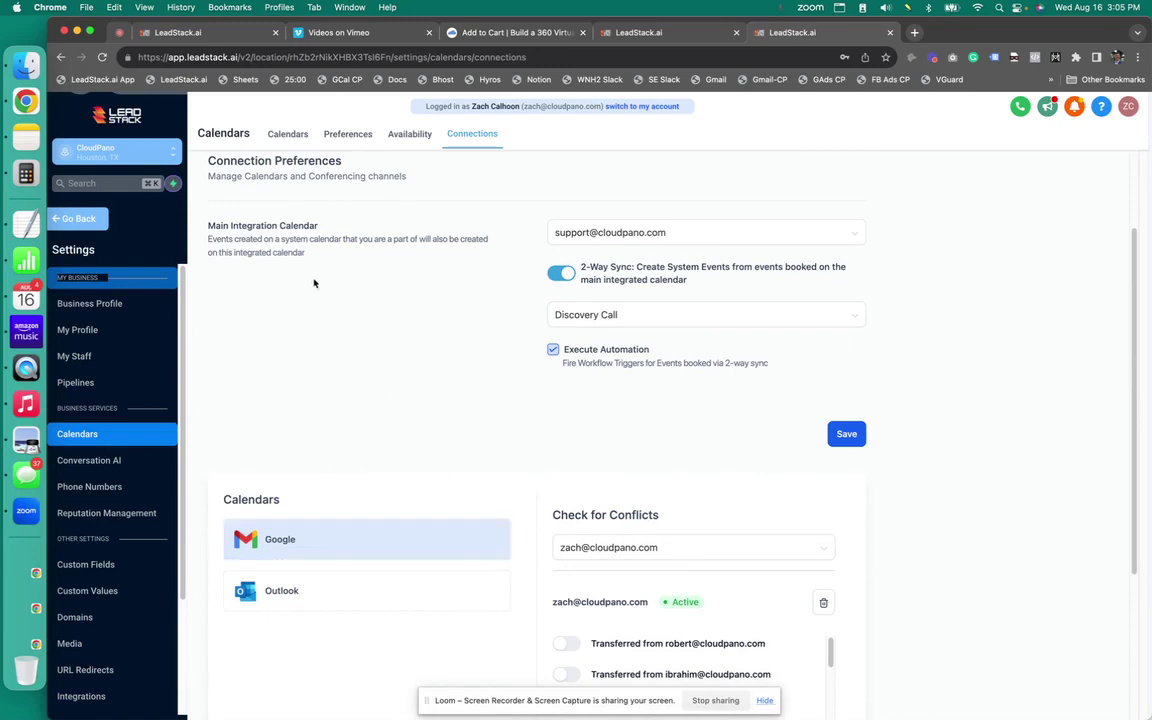
{"action": "left_click", "coordinate": [285, 133]}
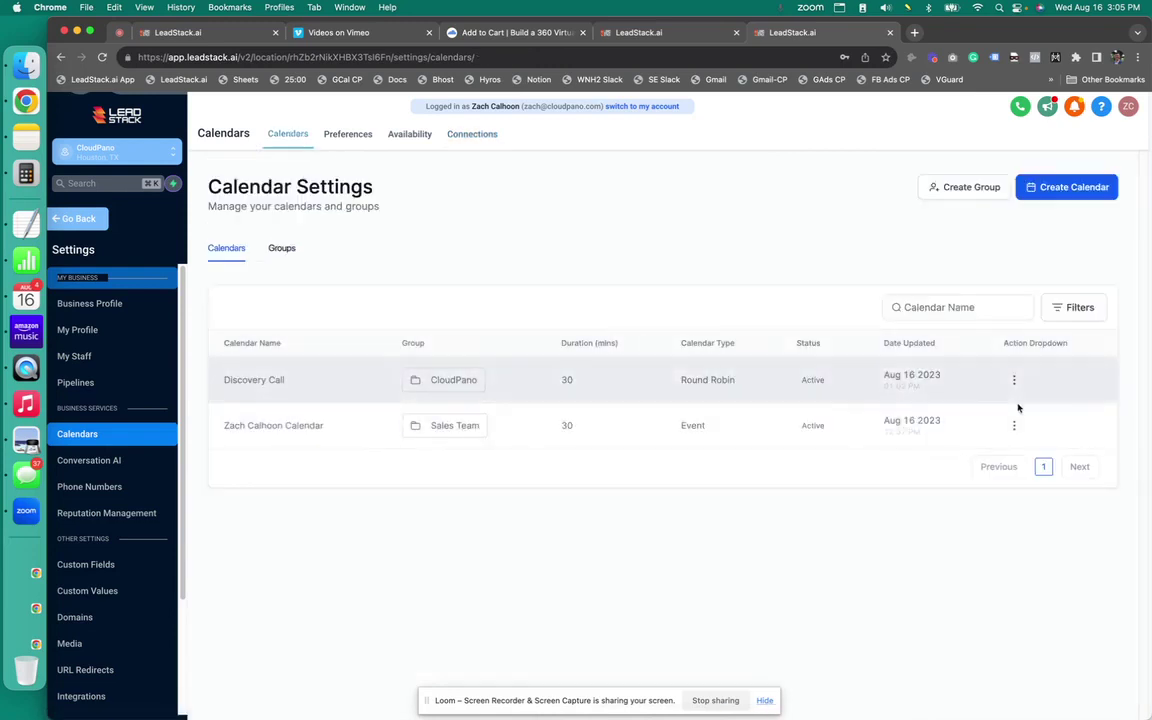
Copy the Discovery Call calendar's permanent booking link to the clipboard
{"action": "left_click", "coordinate": [1014, 380]}
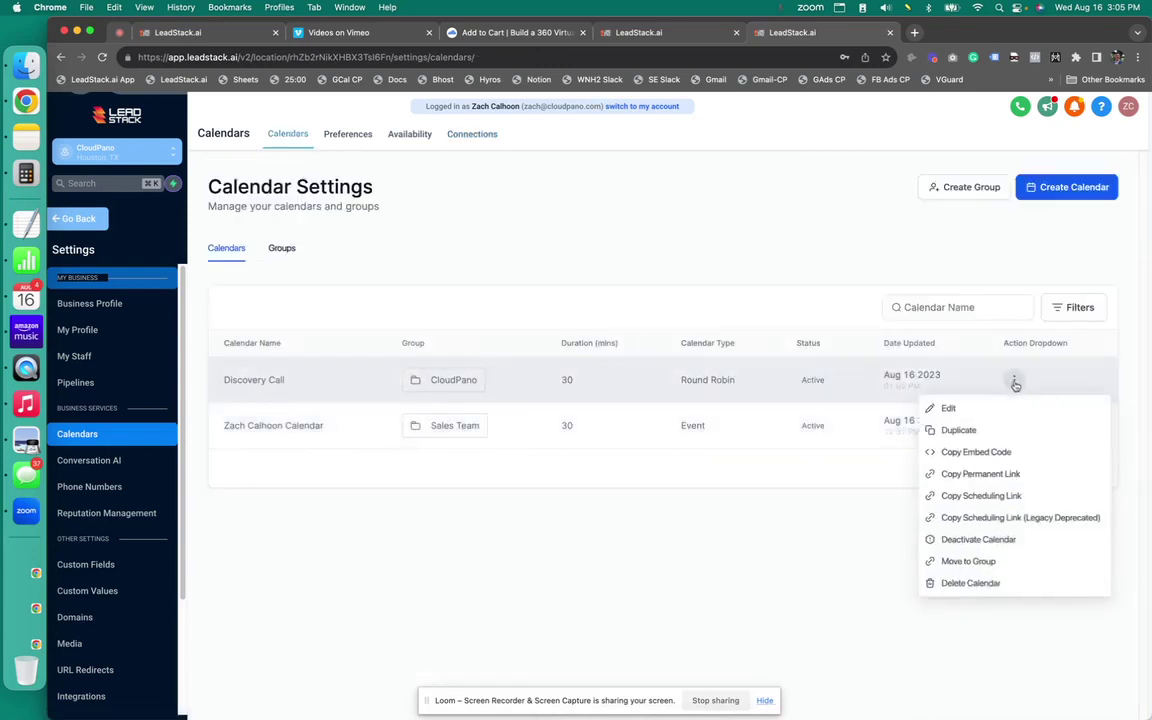
{"action": "left_click", "coordinate": [968, 475]}
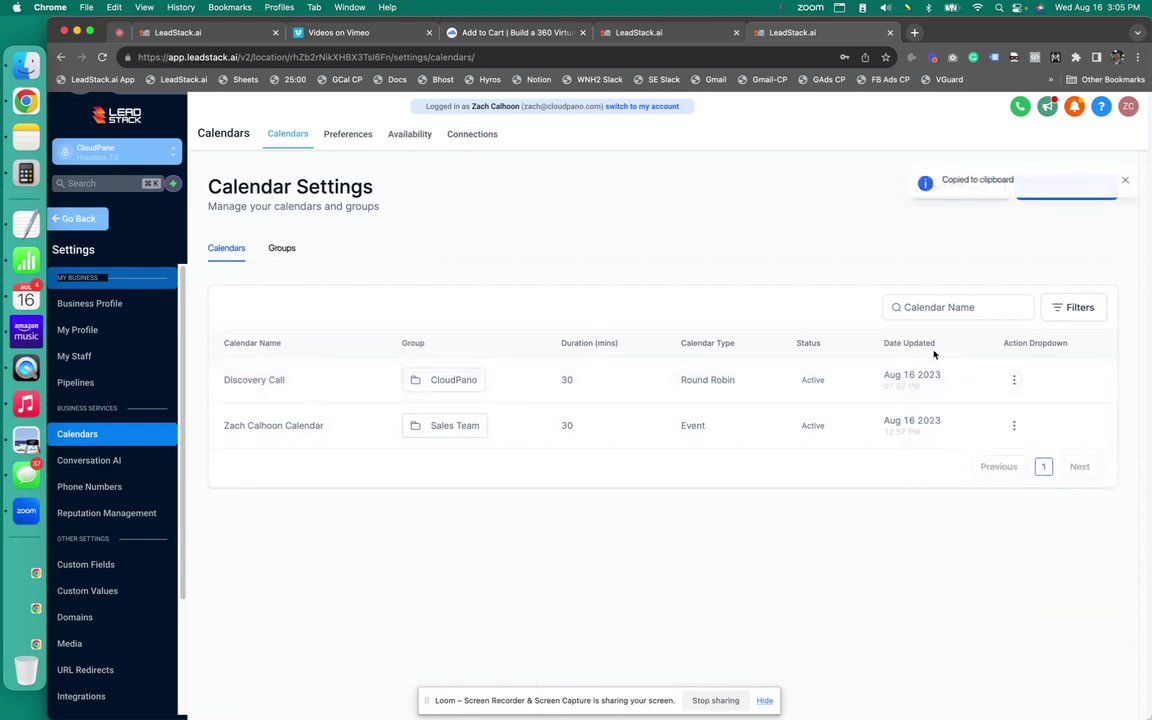